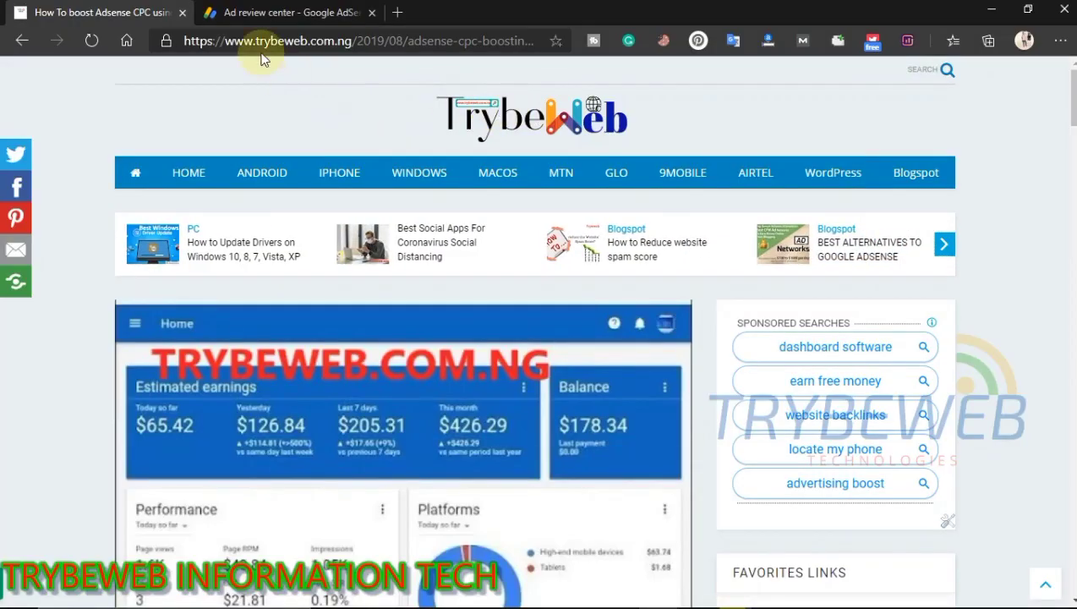
Read through the article on boosting AdSense CPC down to its instructions for using the blocking control feature
click(251, 49)
drag(265, 40, 326, 40)
click(309, 93)
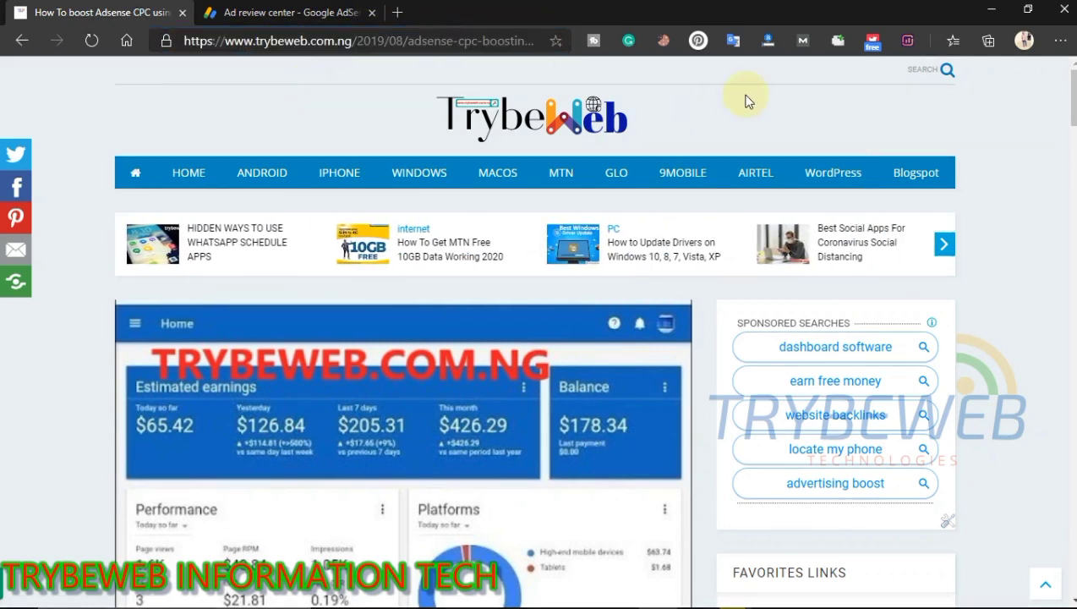
click(1072, 116)
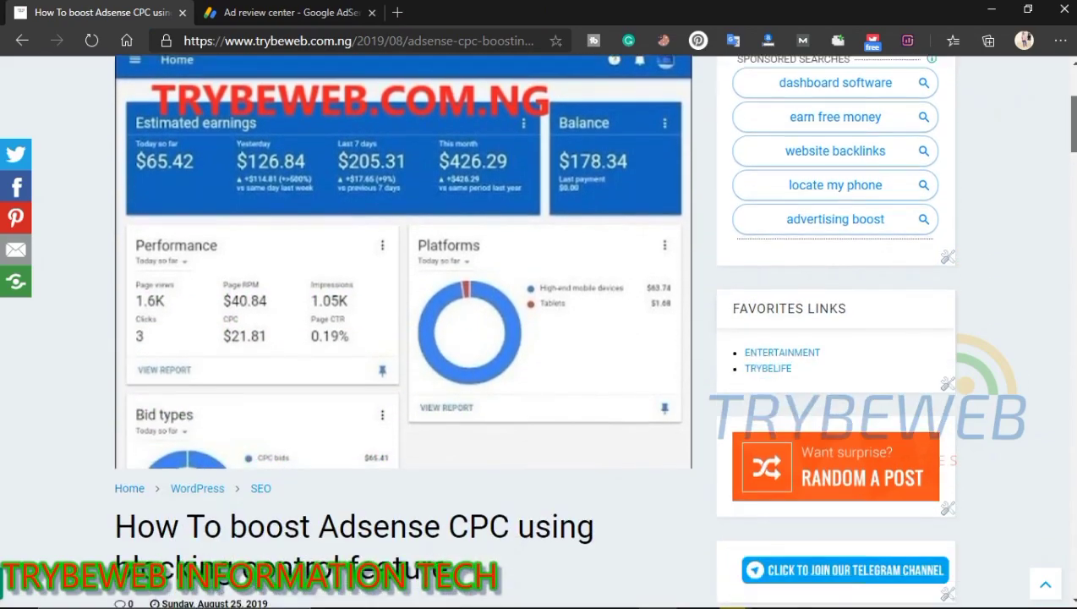
scroll(402, 338, down, 7)
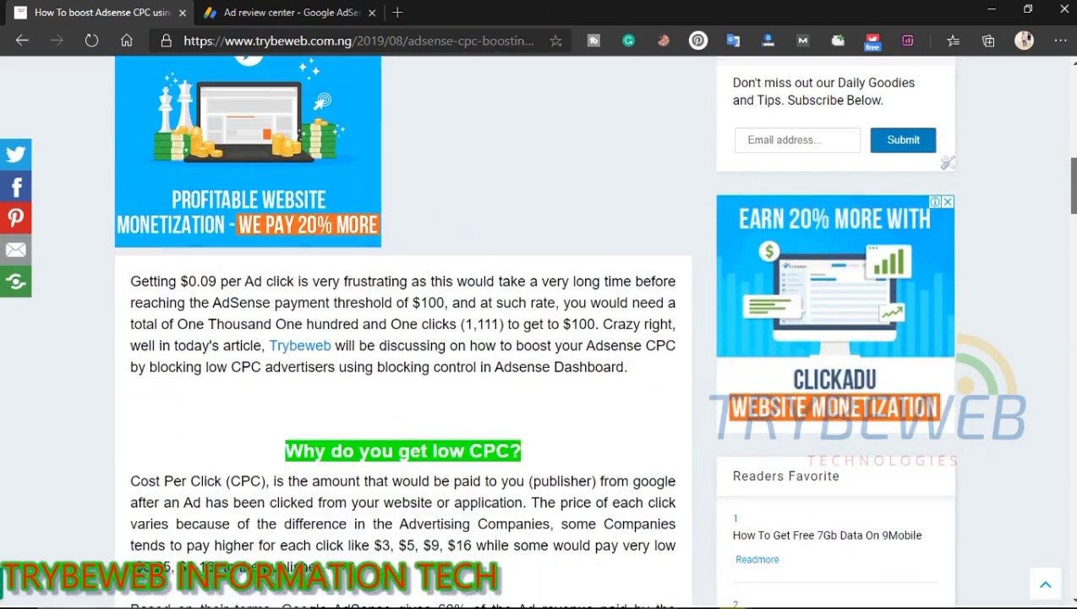
scroll(402, 338, down, 6)
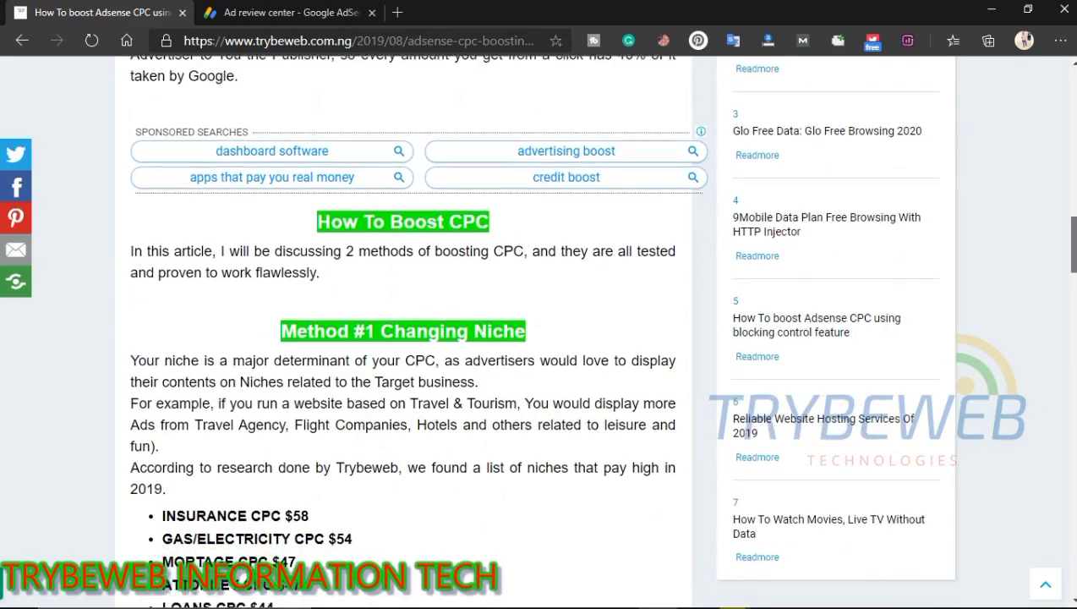
scroll(402, 338, down, 4)
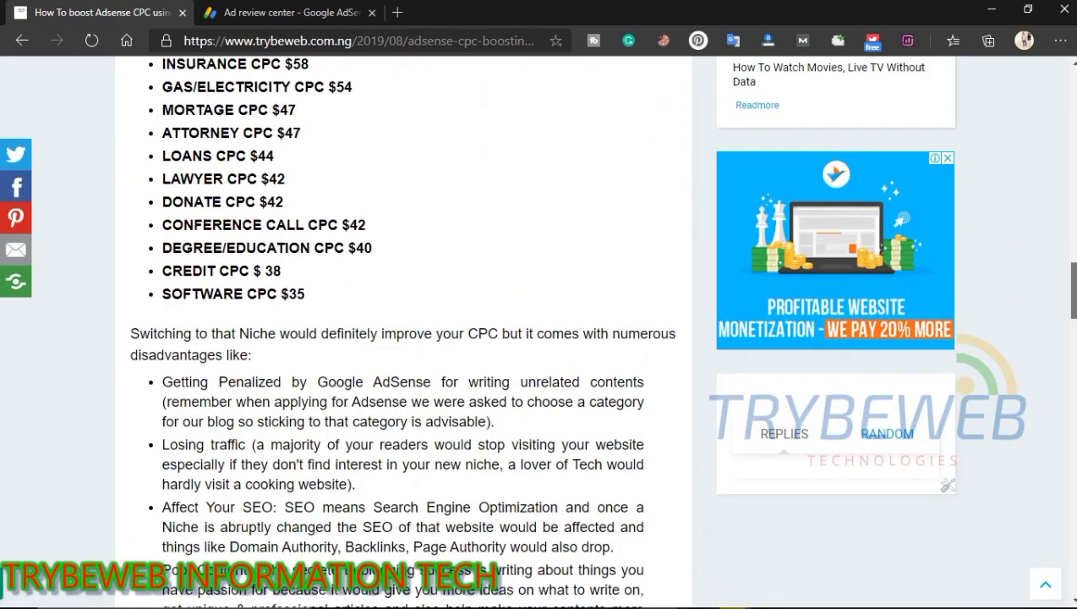
scroll(402, 338, down, 10)
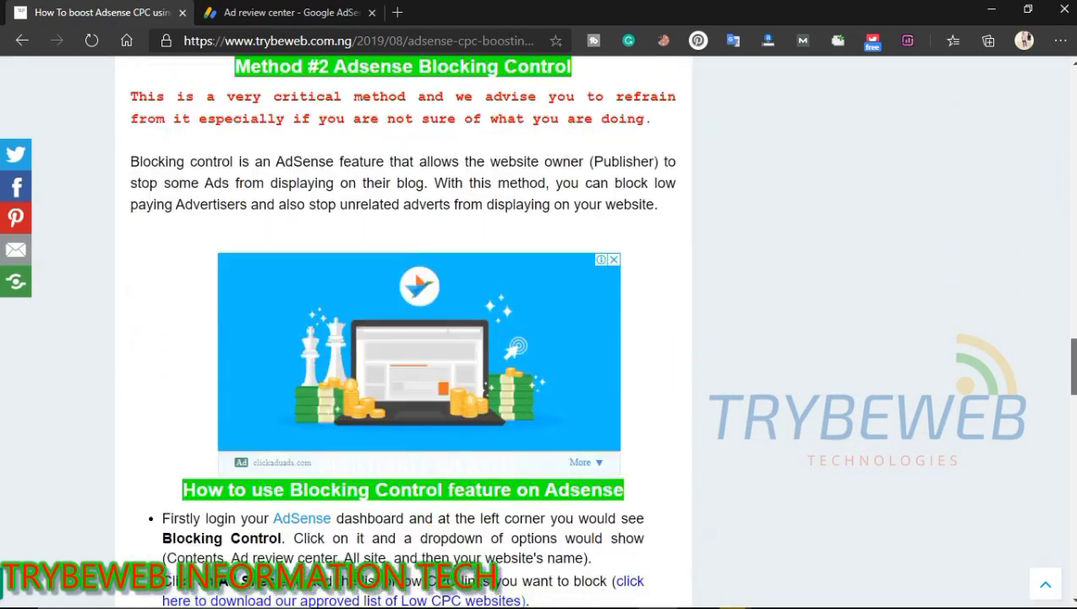
scroll(402, 338, down, 4)
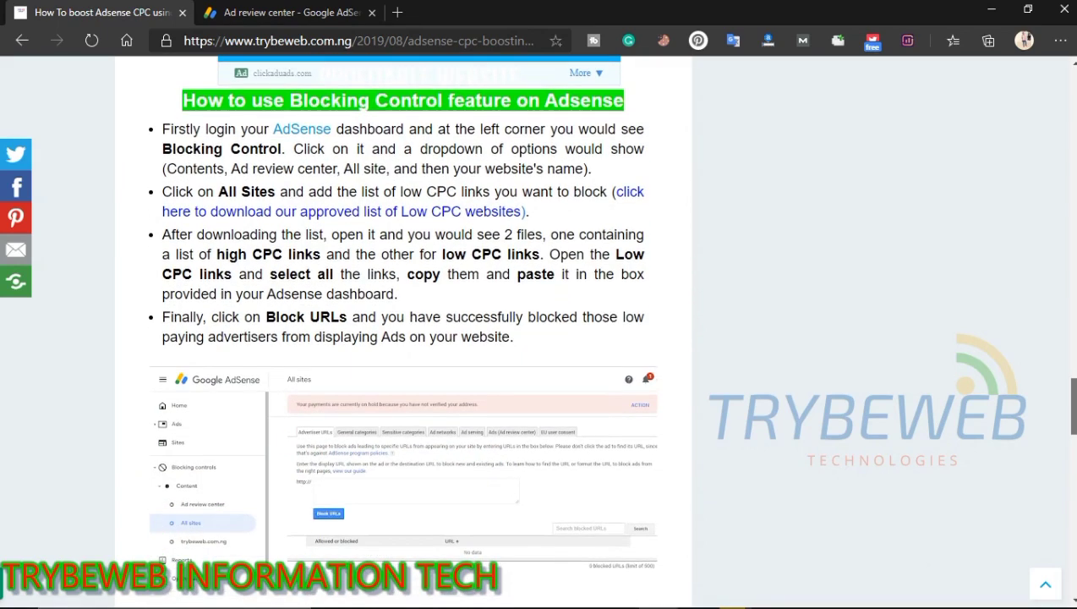
Open the article's link to the approved list of Low CPC websites in a new tab and download the ZIP archive from MediaFire
right_click(391, 221)
click(427, 230)
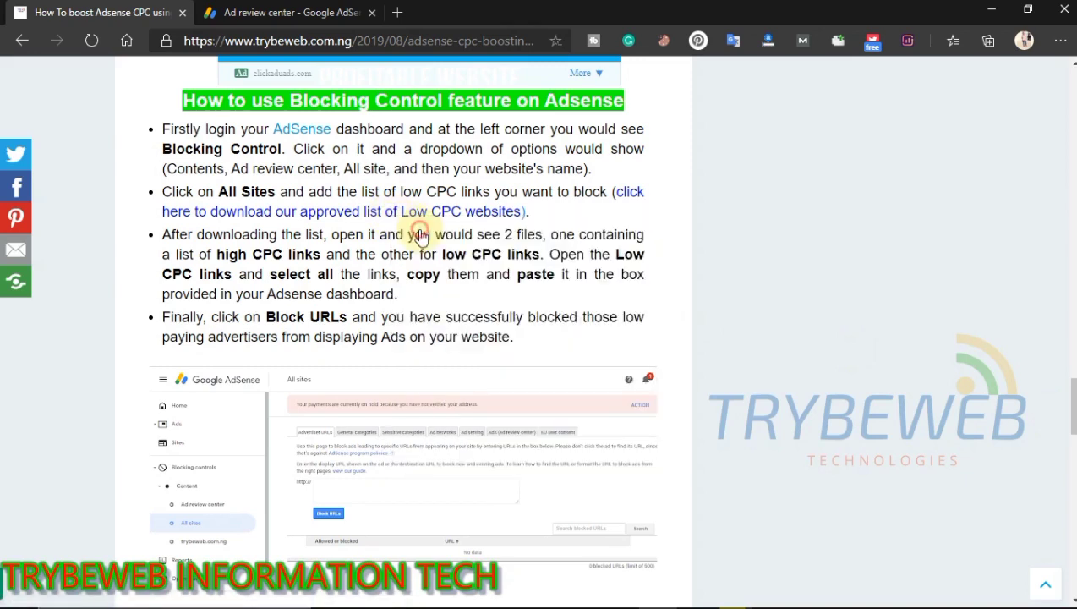
click(279, 12)
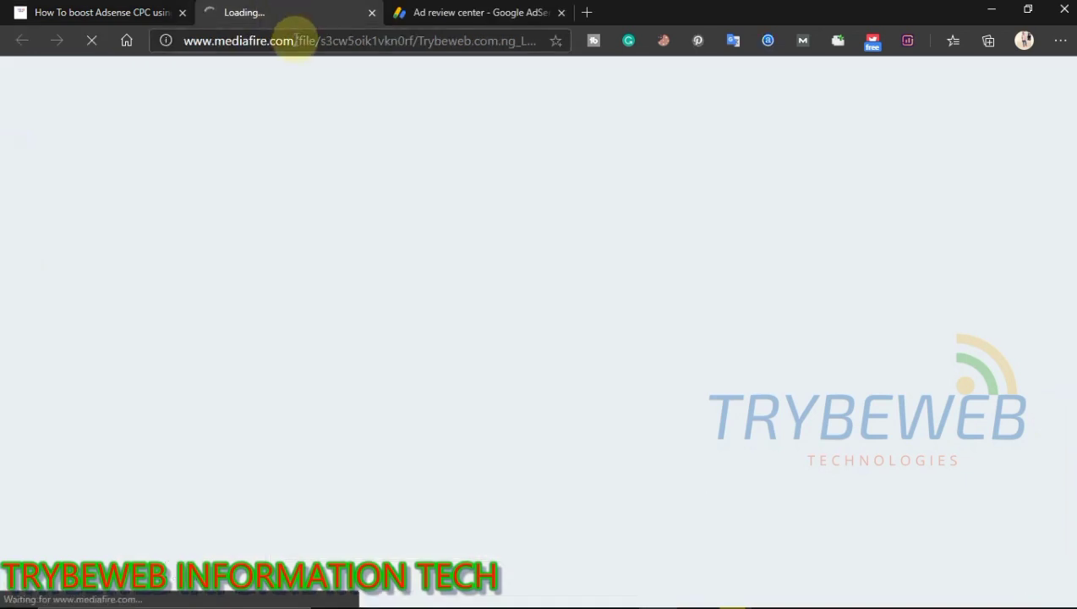
click(303, 41)
click(472, 223)
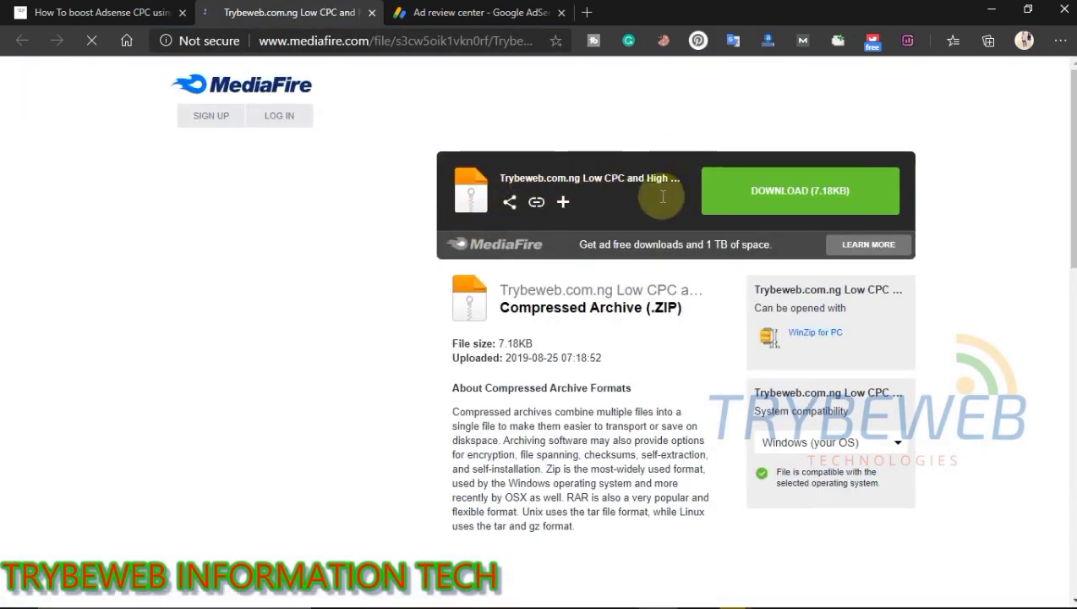
click(799, 207)
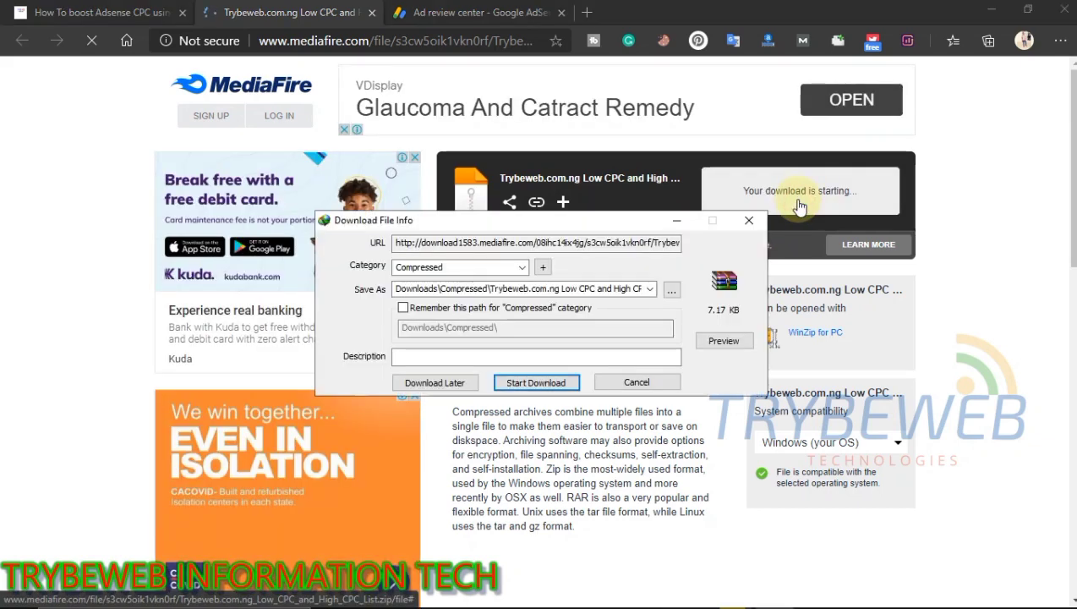
click(548, 383)
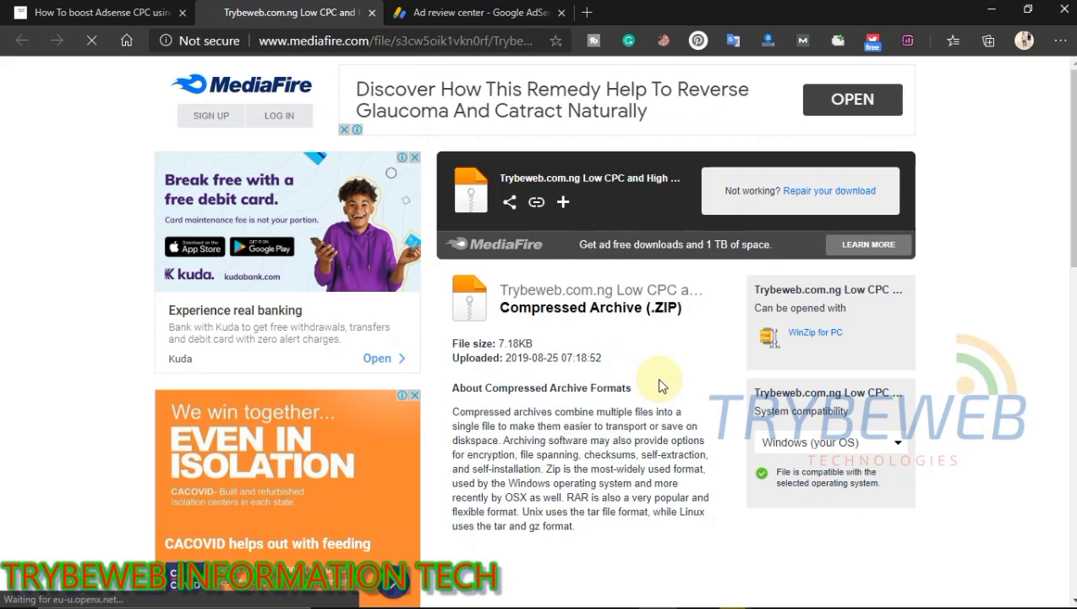
Switch to File Explorer and extract the Low CPC and High CPC List archive into its own folder, entering the archive password
key(ctrl+l)
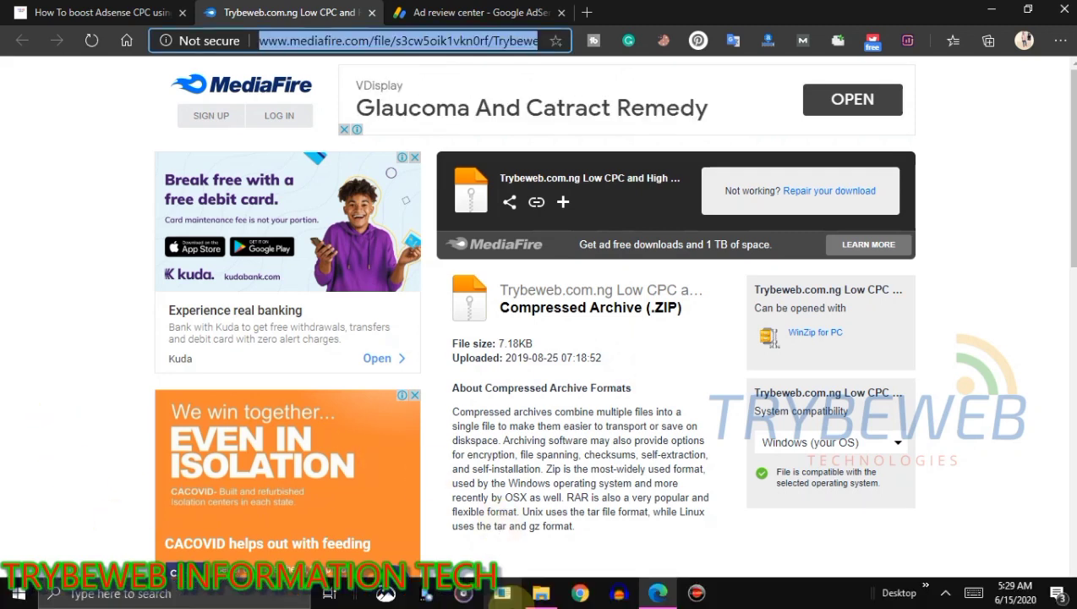
click(544, 602)
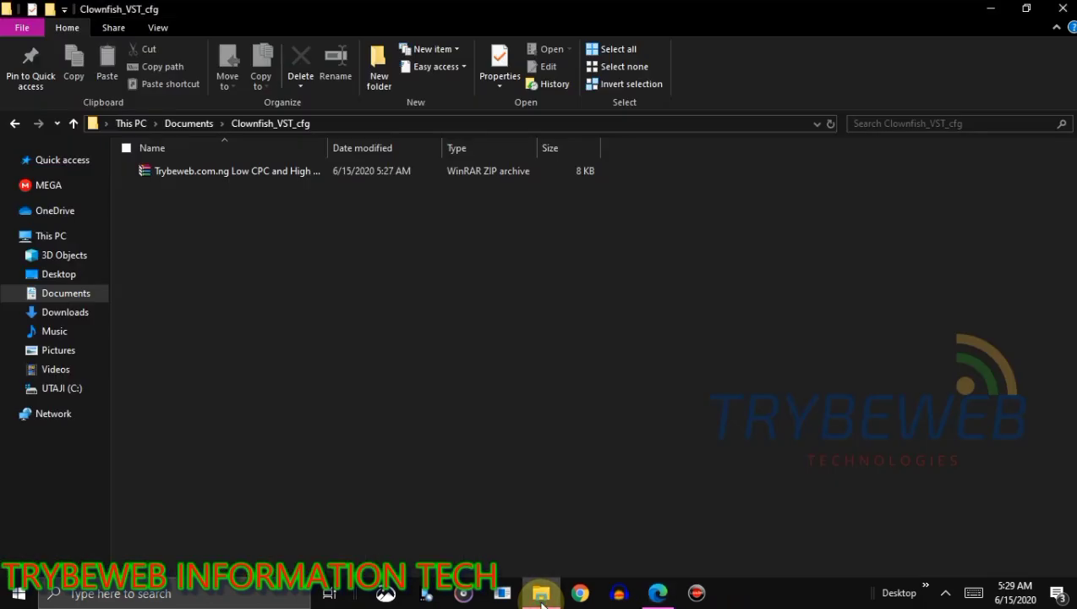
click(225, 173)
right_click(236, 161)
click(246, 170)
right_click(246, 170)
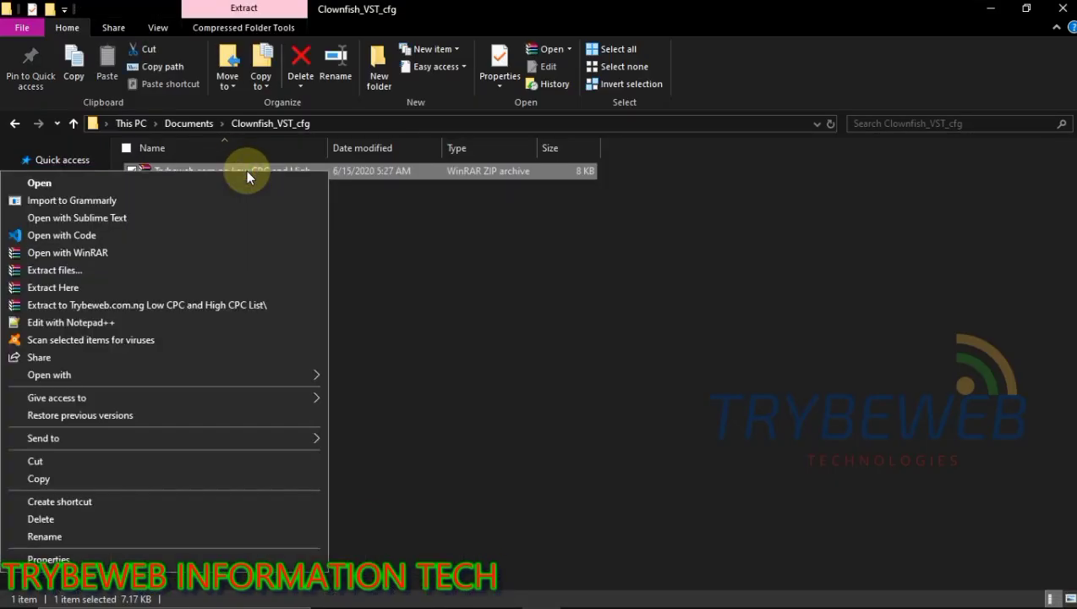
click(176, 304)
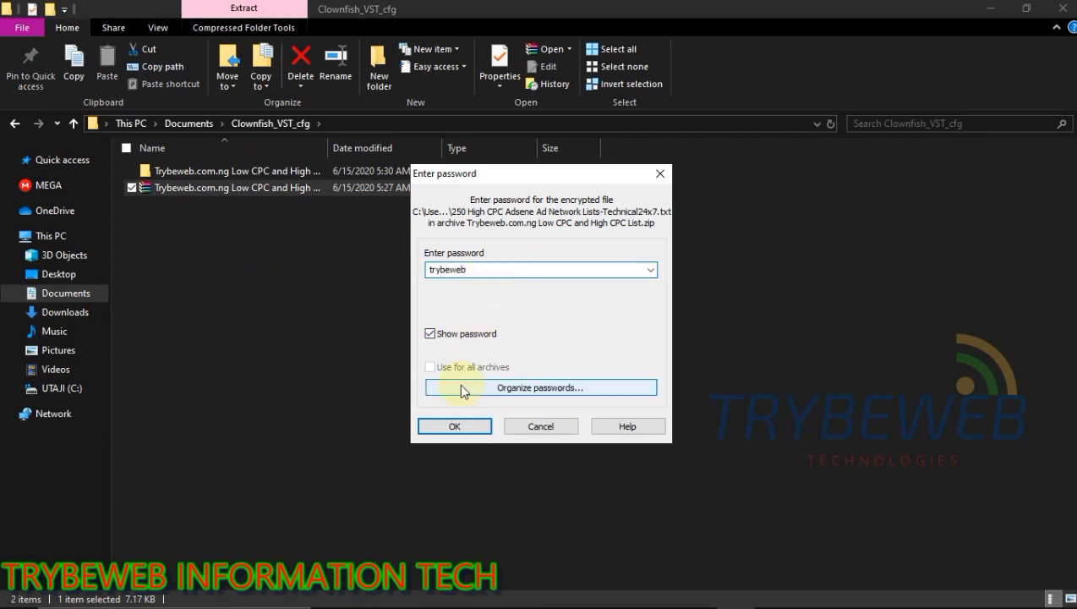
click(436, 335)
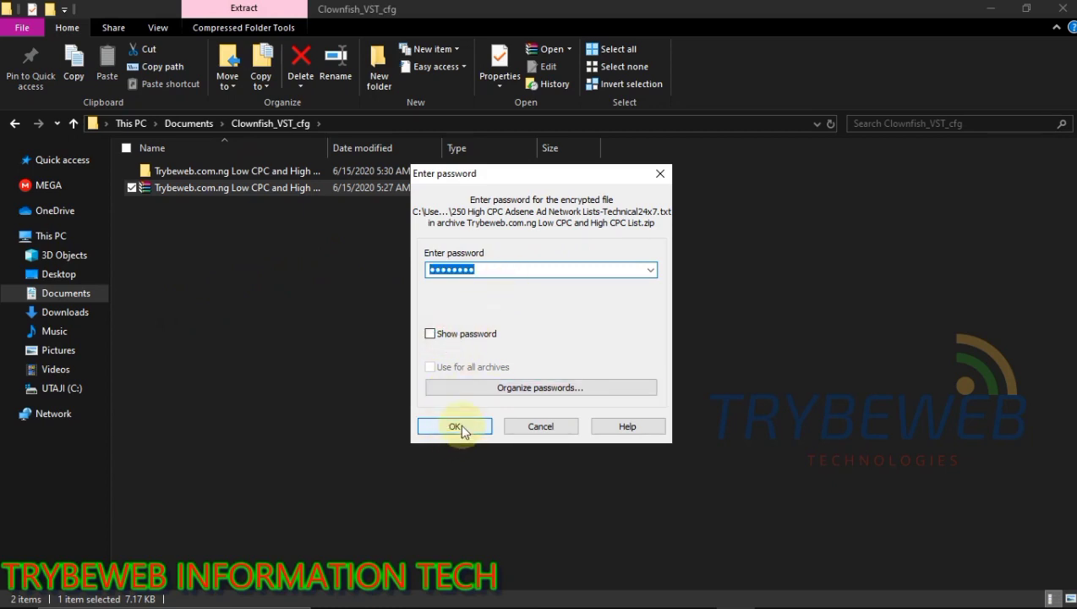
click(457, 426)
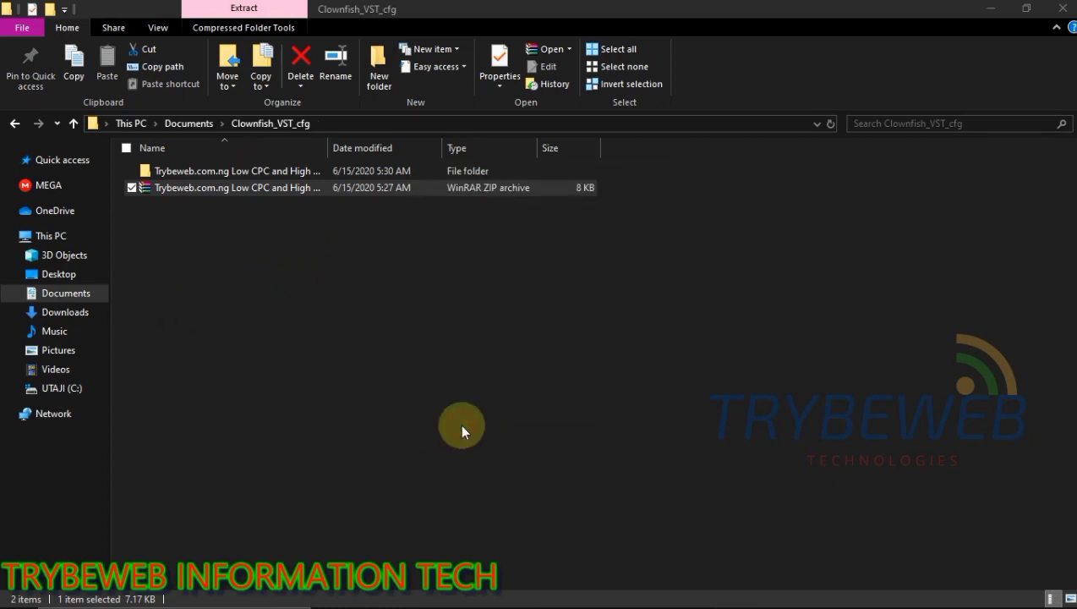
Open Low CPC-brain Tech.txt from the 250 High CPC folder inside the extracted folders and skim its list of websites
double_click(241, 172)
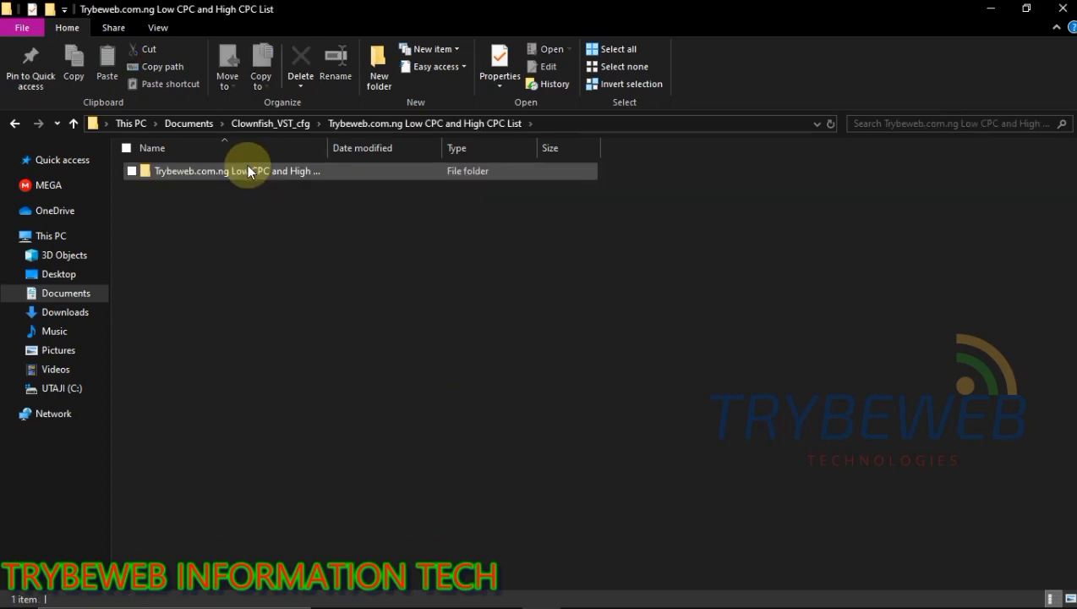
double_click(291, 171)
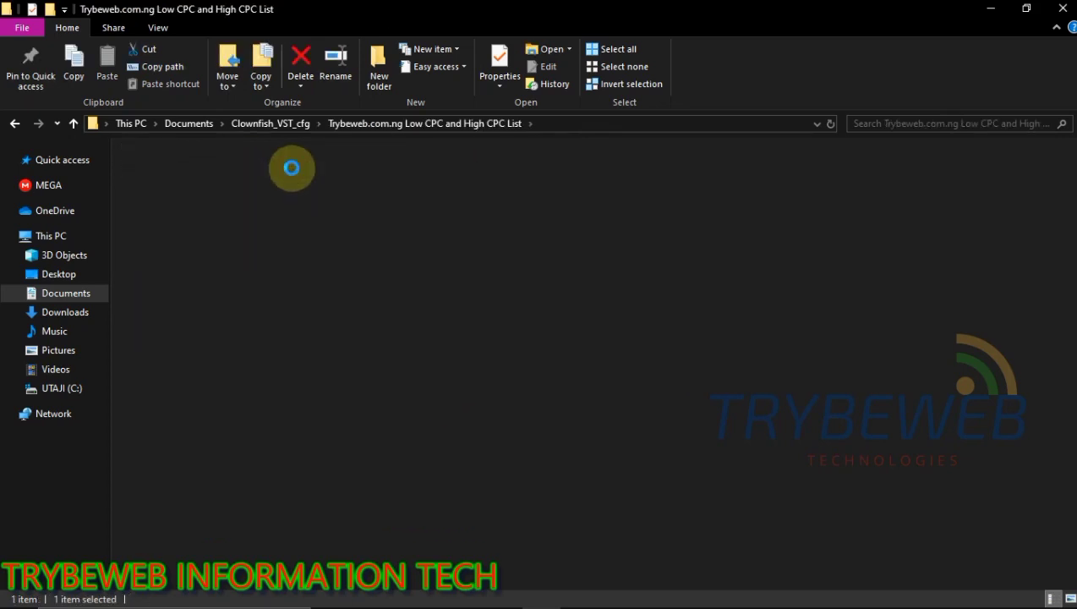
double_click(334, 171)
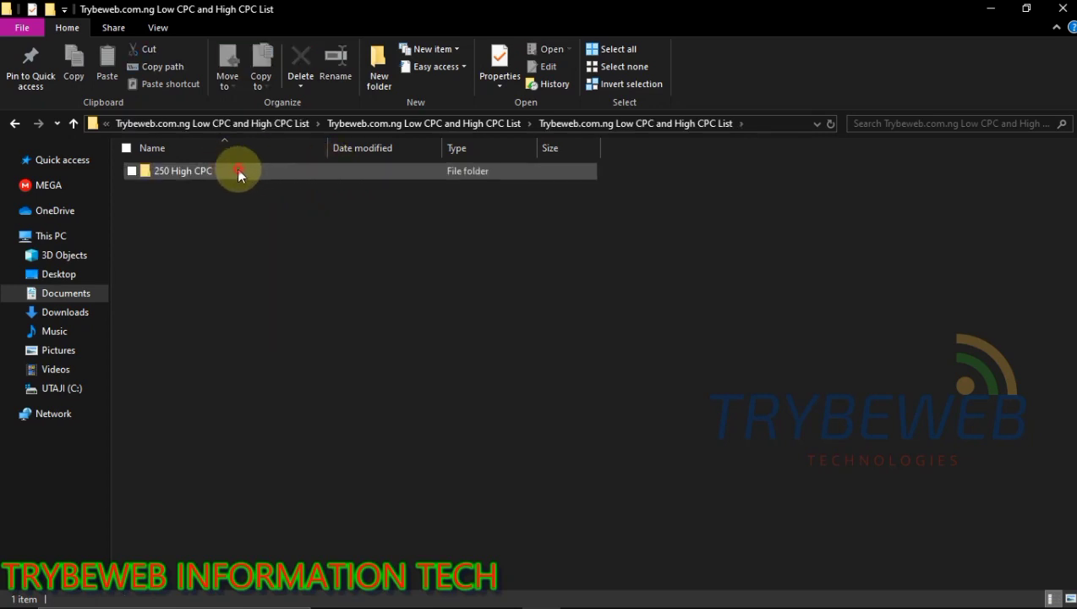
double_click(237, 171)
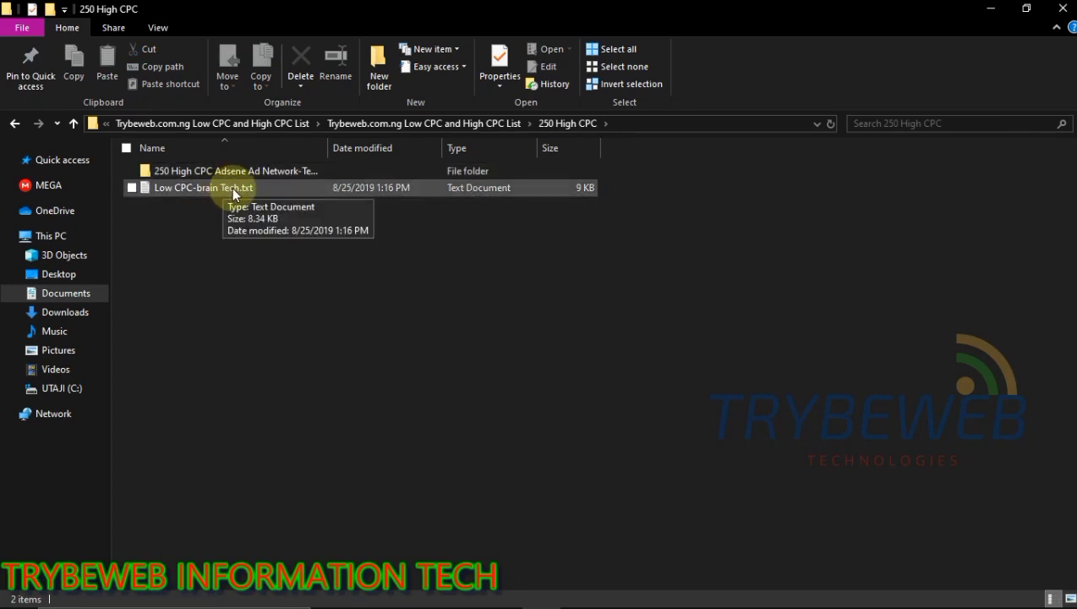
double_click(234, 190)
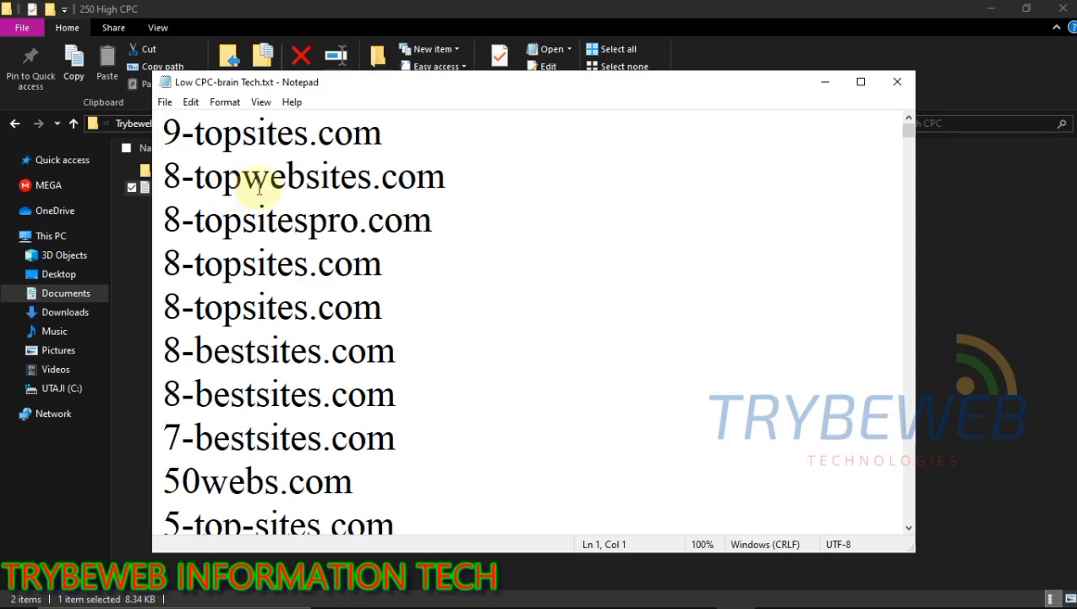
click(860, 82)
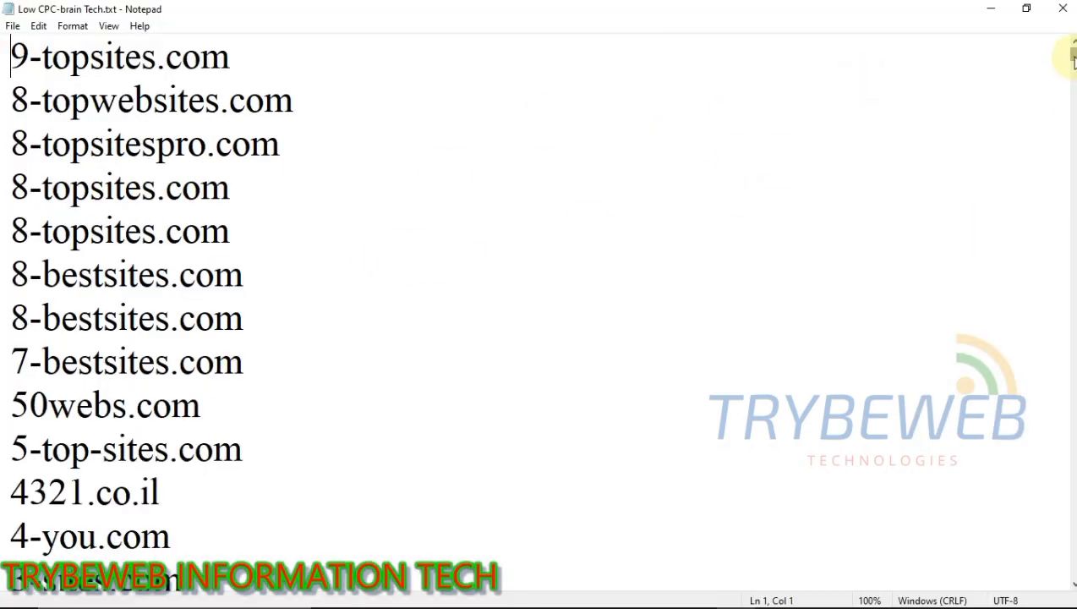
drag(1070, 55, 1072, 346)
click(988, 8)
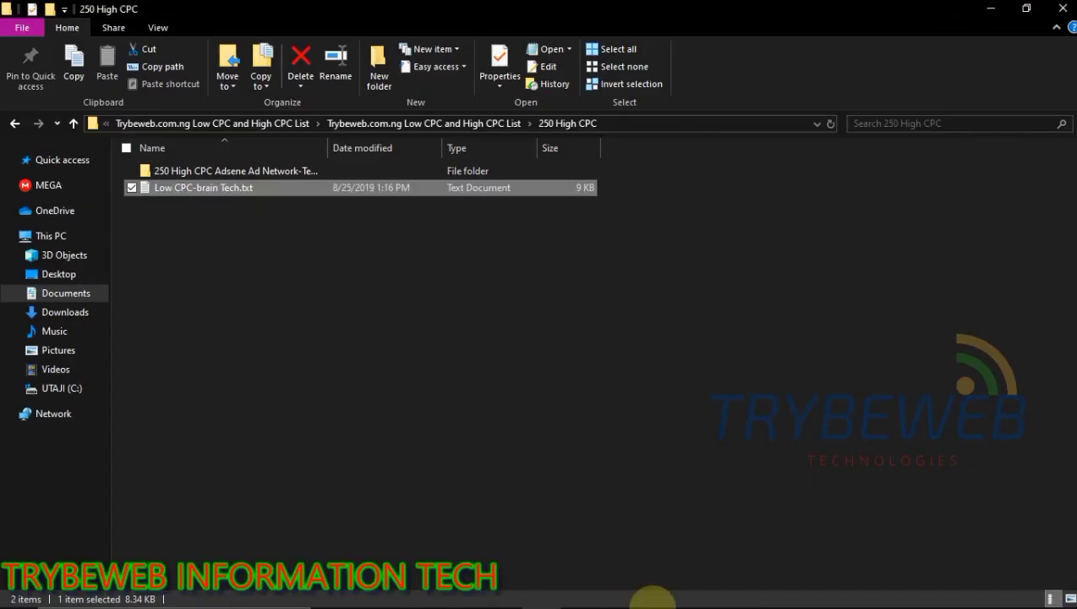
Switch to Google AdSense in the browser and open the Advertiser URLs blocking page for all sites
click(666, 599)
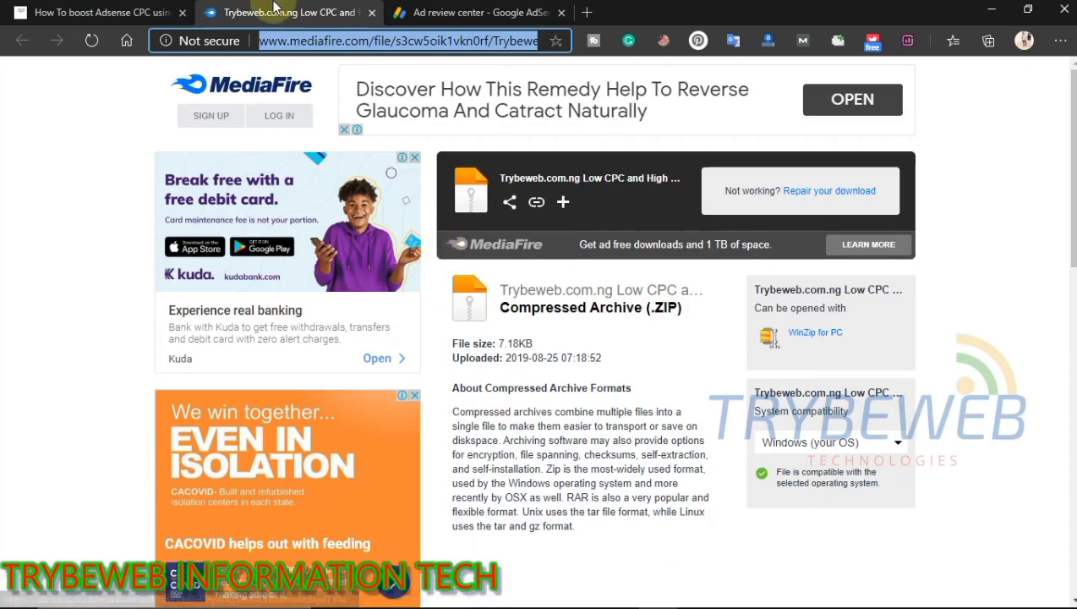
click(434, 7)
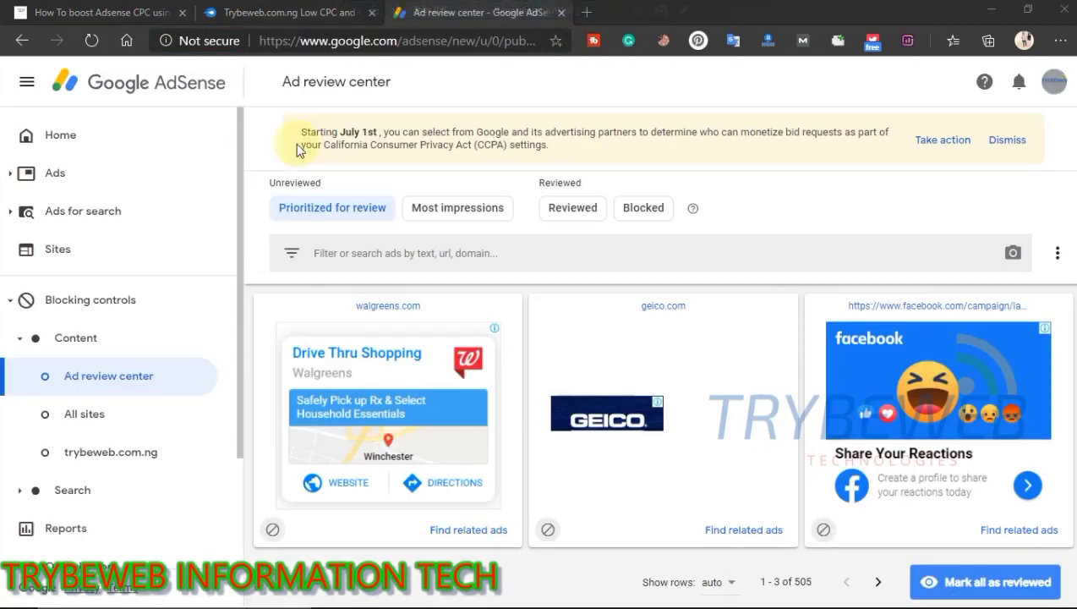
mouse_move(386, 44)
mouse_down()
mouse_move(443, 42)
mouse_move(372, 42)
mouse_up()
click(89, 304)
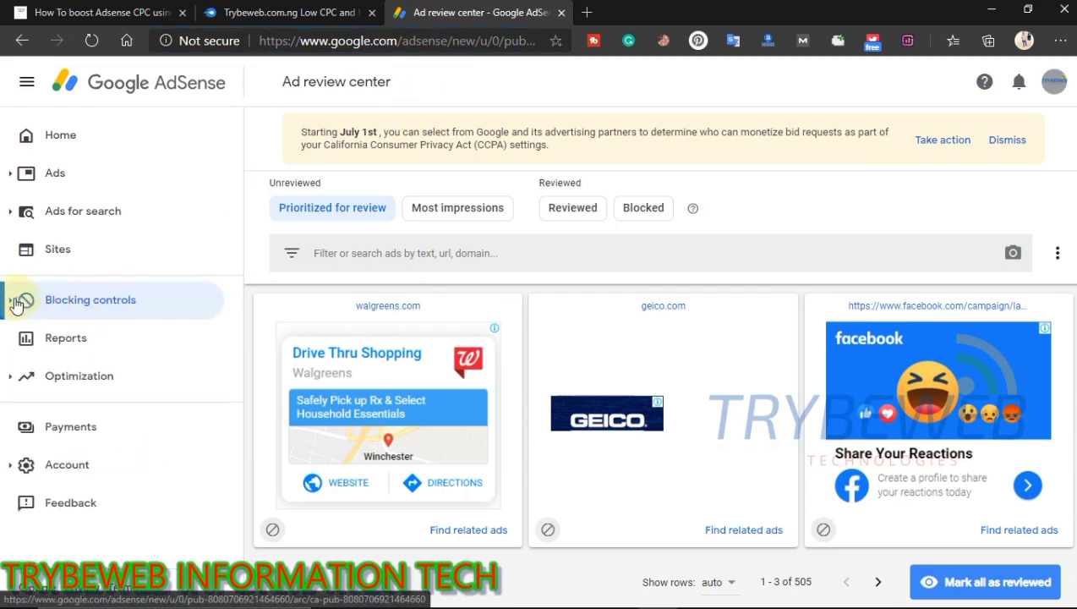
click(14, 304)
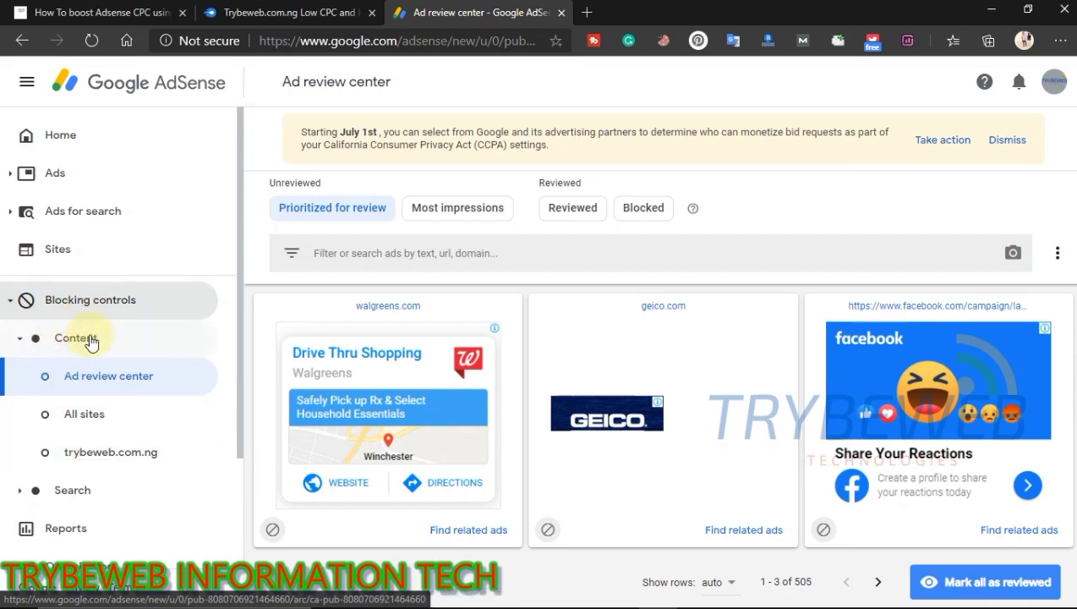
click(91, 415)
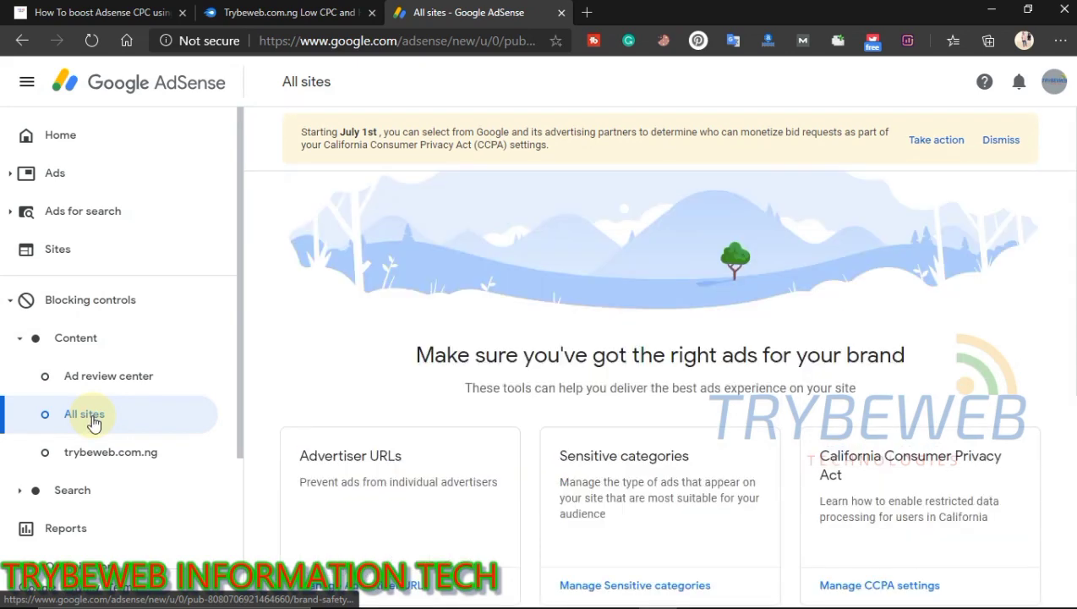
scroll(659, 356, down, 3)
scroll(660, 355, down, 1)
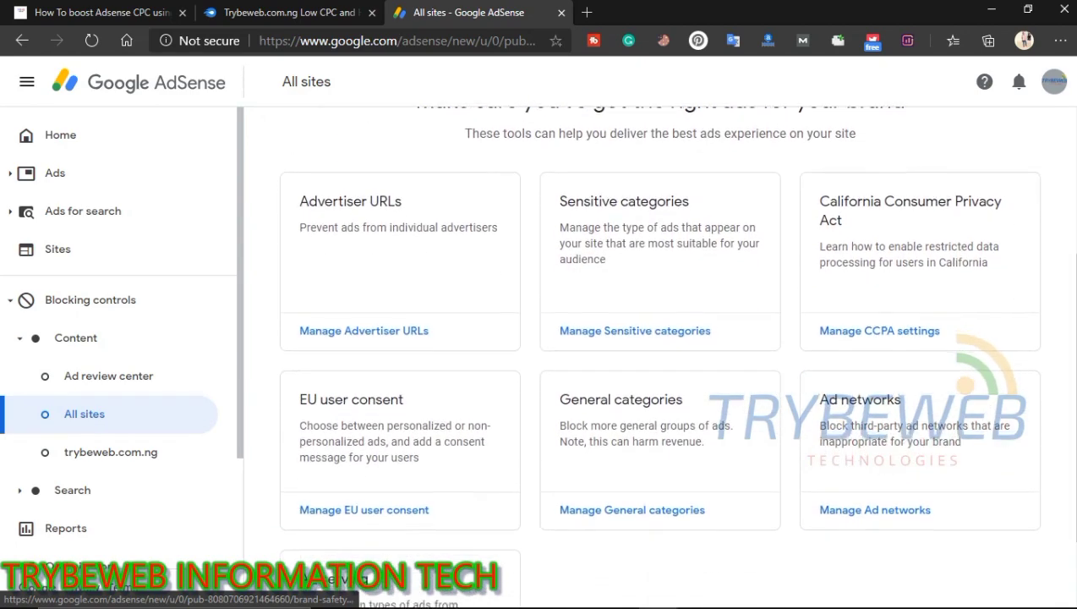
click(394, 308)
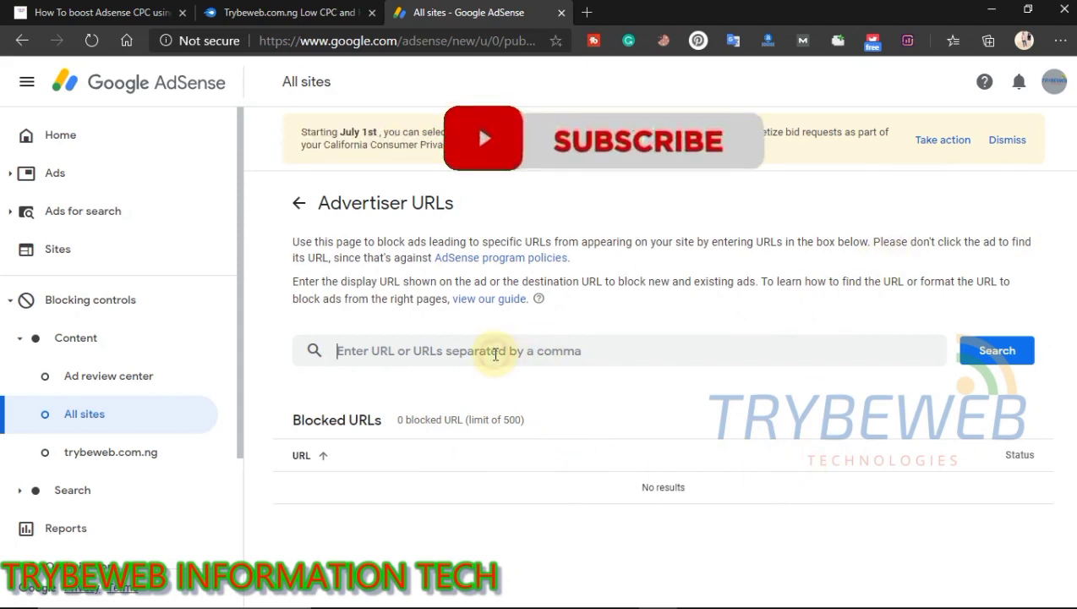
Switch to Low CPC-brain Tech.txt in Notepad, copy its entire list of URLs and return to AdSense
mouse_move(575, 602)
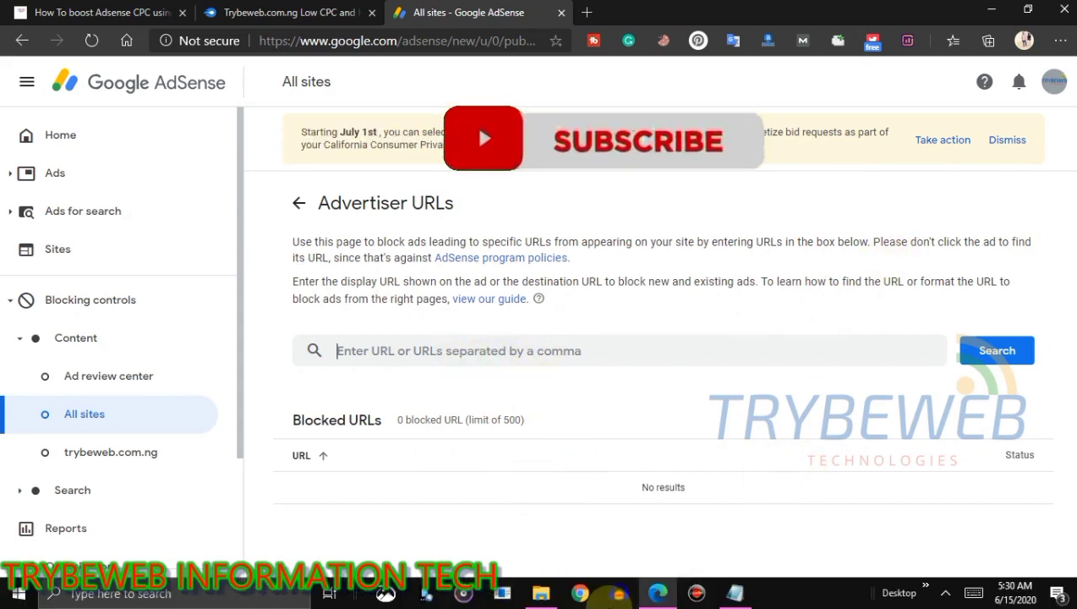
click(731, 597)
drag(206, 361, 196, 361)
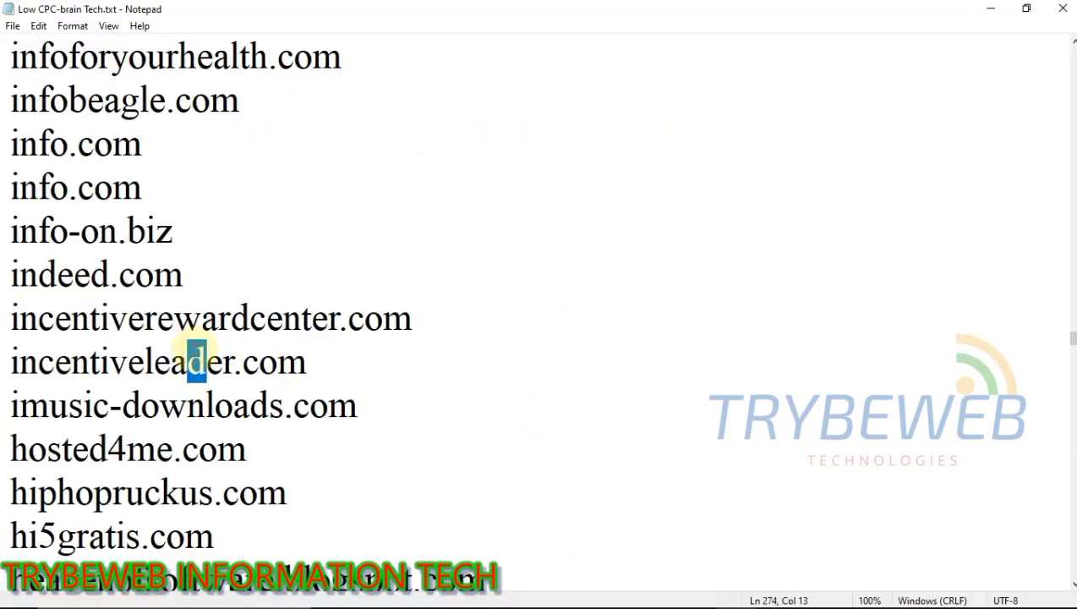
key(ctrl+shift+End)
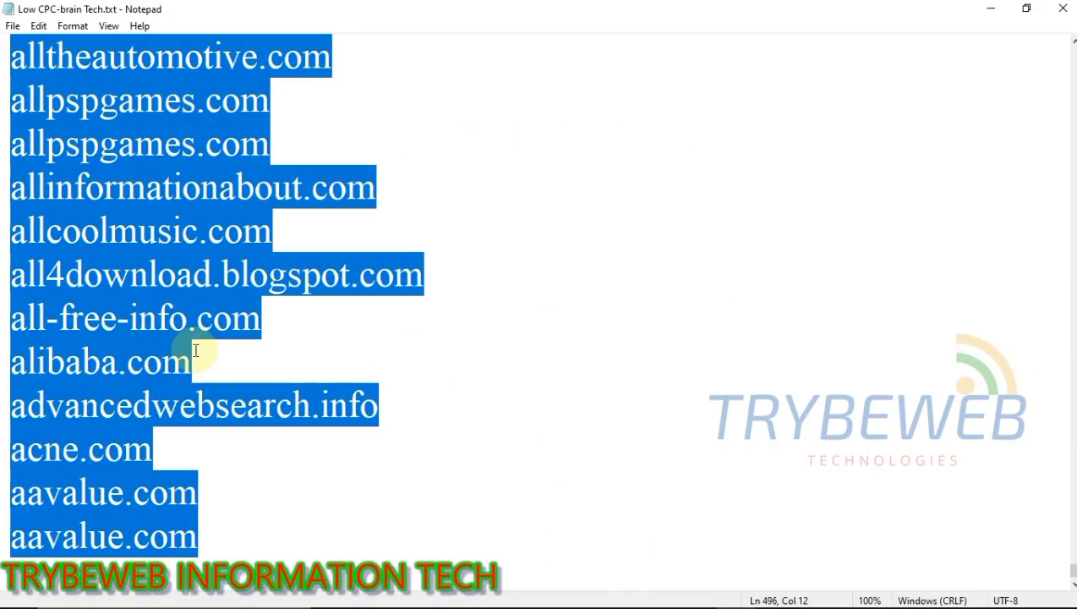
right_click(195, 349)
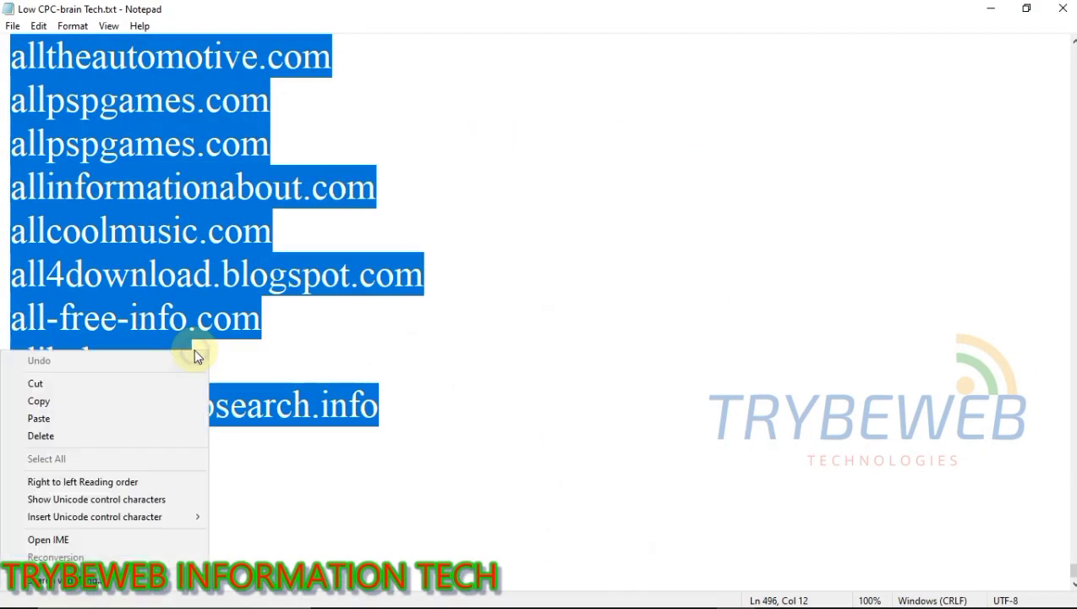
click(58, 401)
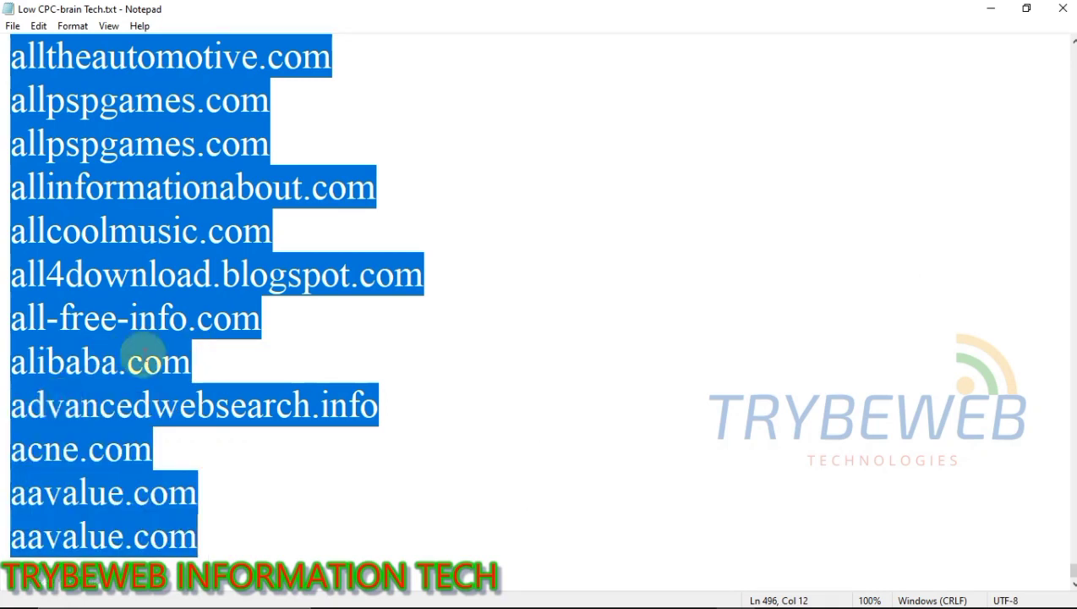
click(991, 14)
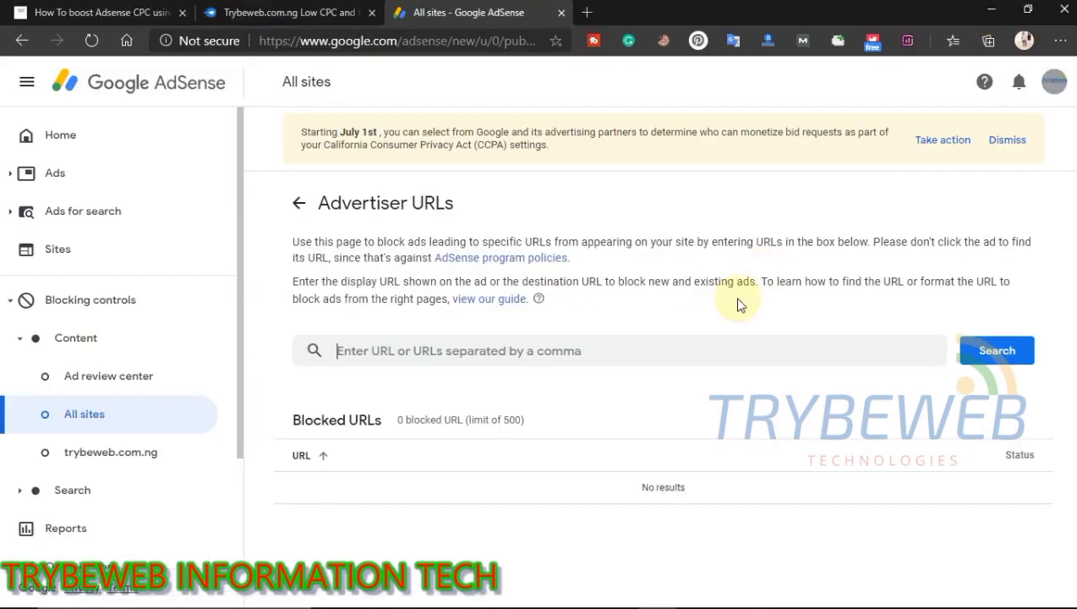
Try to search for the copied URL list, without comma separators, on the Advertiser URLs page
click(605, 349)
key(ctrl+v)
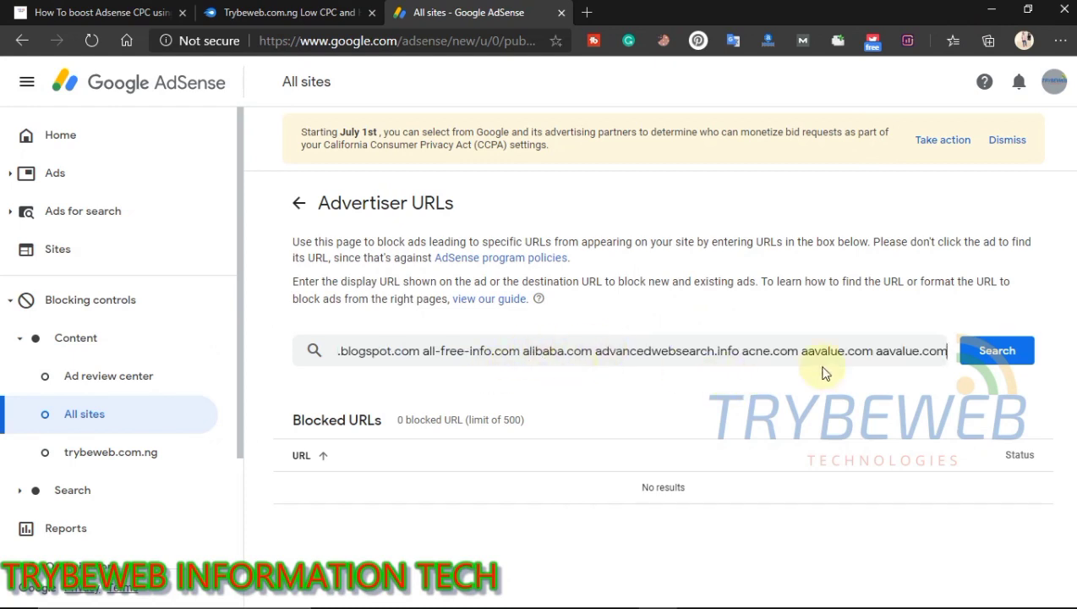
click(1008, 356)
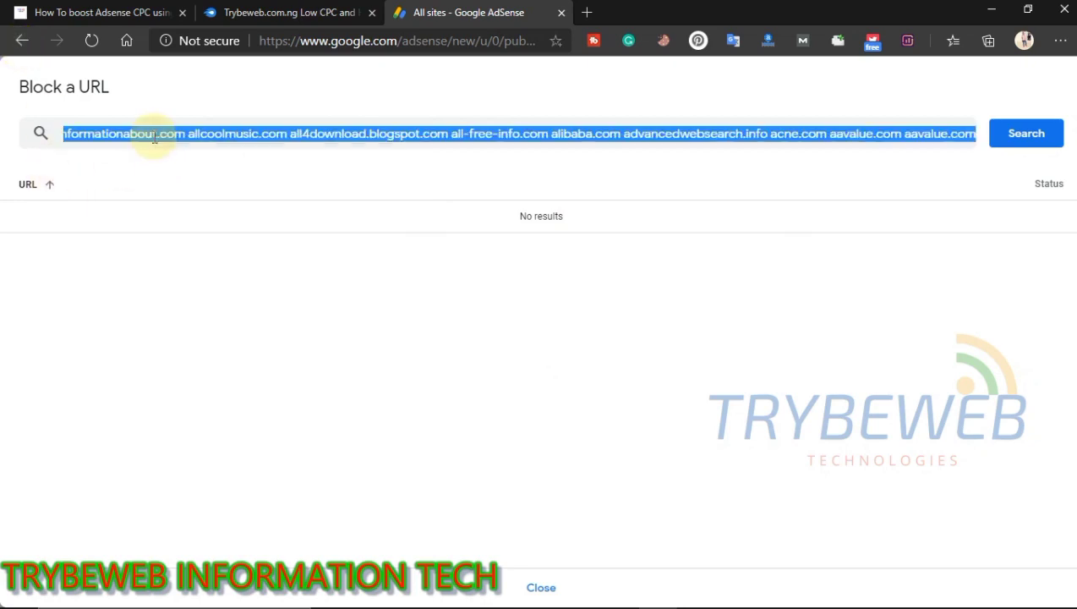
Clear the Block a URL search, paste the copied URL list again and retry the search
key(BackSpace)
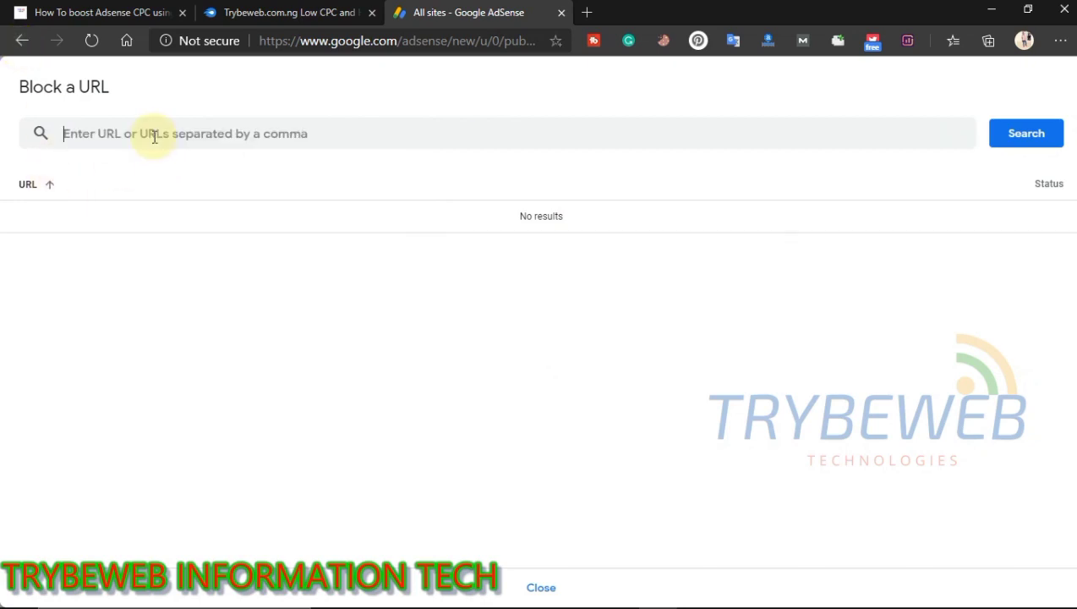
key(ctrl+v)
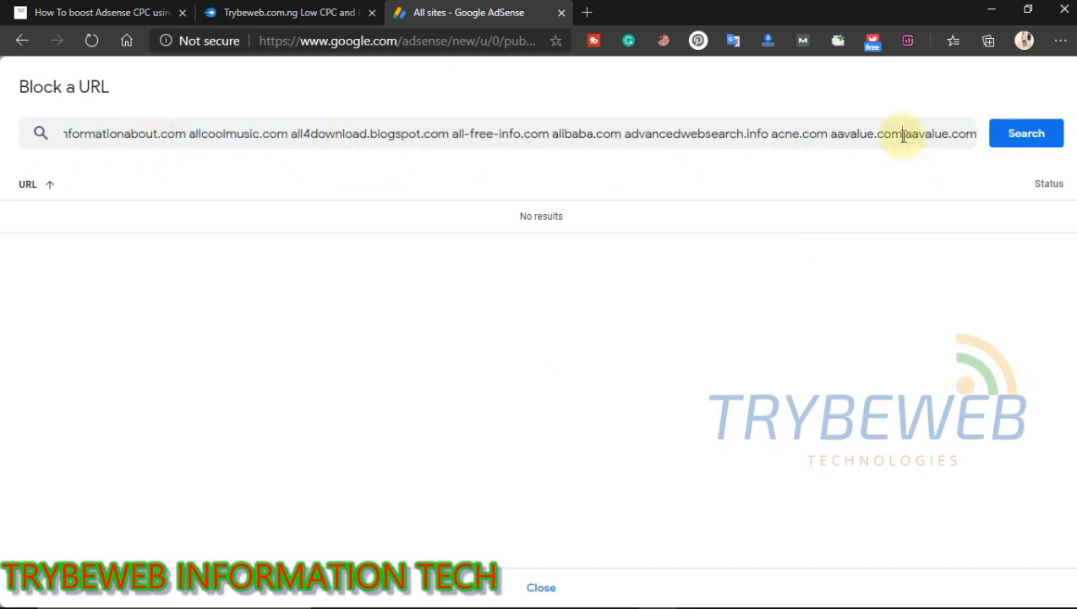
key(ctrl+a)
key(ctrl+v)
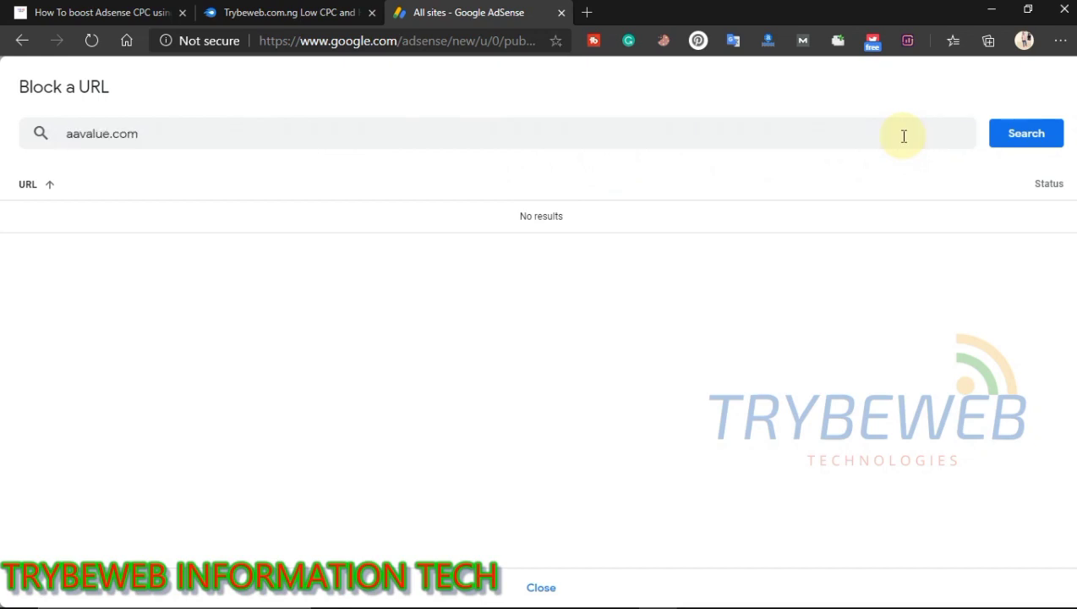
click(1014, 148)
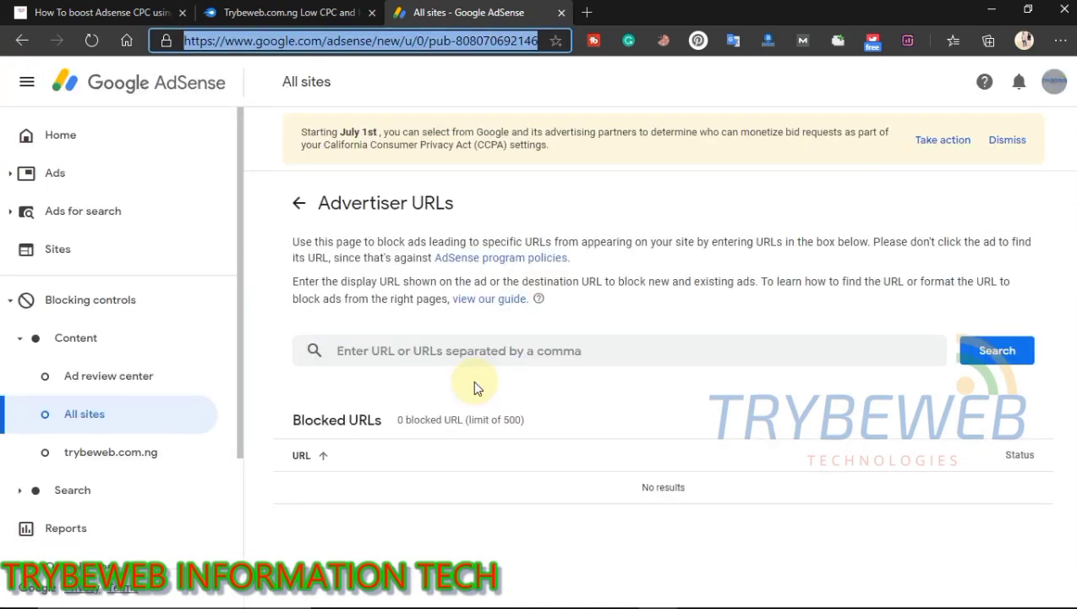
Switch to Notepad and append a comma to the URLs from aavalue.com at the end of the list up to best4solutions.com
click(456, 351)
click(736, 593)
click(634, 411)
scroll(634, 412, up, 3)
click(285, 269)
text(,)
click(257, 233)
text(,)
click(259, 193)
text(,)
click(225, 135)
text(,)
click(217, 102)
text(,)
scroll(223, 101, up, 2)
click(291, 228)
text(,)
click(270, 191)
text(,,)
scroll(192, 149, up, 2)
click(230, 276)
text(,)
click(332, 232)
text(,)
click(311, 187)
text(,,)
click(399, 101)
text(,)
click(249, 57)
text(,)
scroll(251, 54, up, 2)
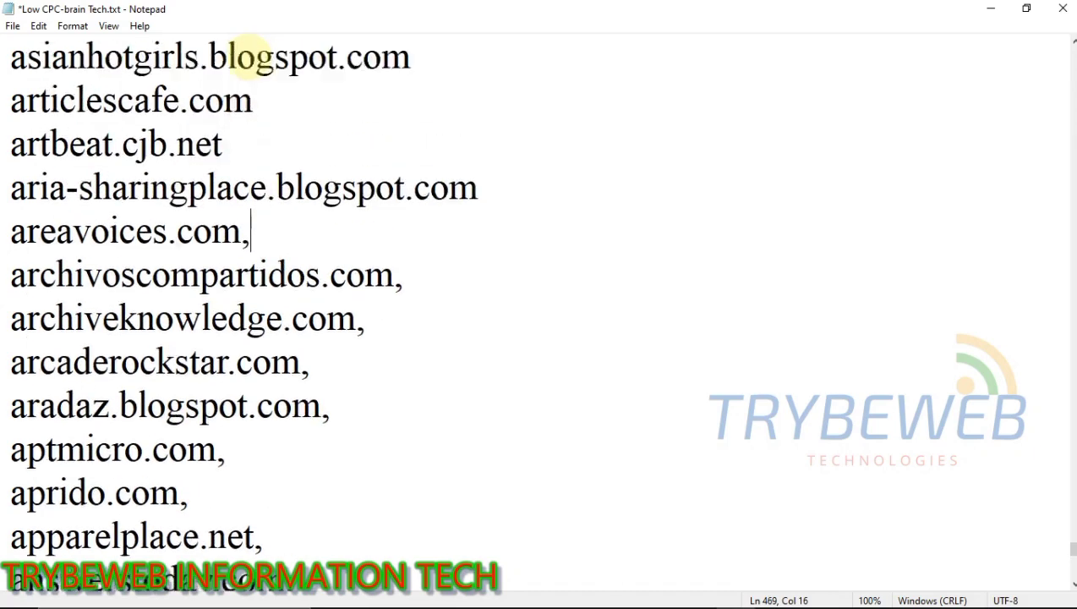
click(480, 281)
text(,)
click(231, 232)
text(,)
click(268, 191)
text(,)
click(411, 144)
text(,)
click(137, 101)
scroll(144, 54, up, 3)
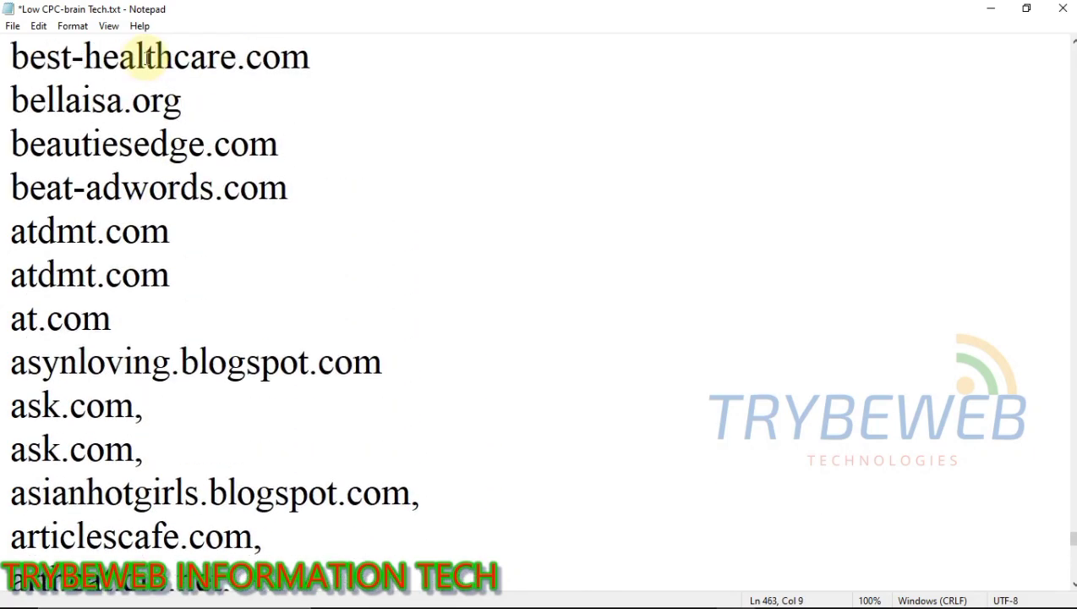
click(386, 362)
text(,)
click(124, 318)
text(,)
click(192, 269)
text(,)
click(173, 230)
text(,)
click(298, 188)
text(,)
click(288, 144)
text(,)
click(185, 101)
text(,)
click(342, 55)
text(,)
scroll(345, 55, up, 2)
click(240, 229)
text(,)
click(243, 187)
text(,,)
click(306, 145)
text(,)
click(314, 58)
text(,)
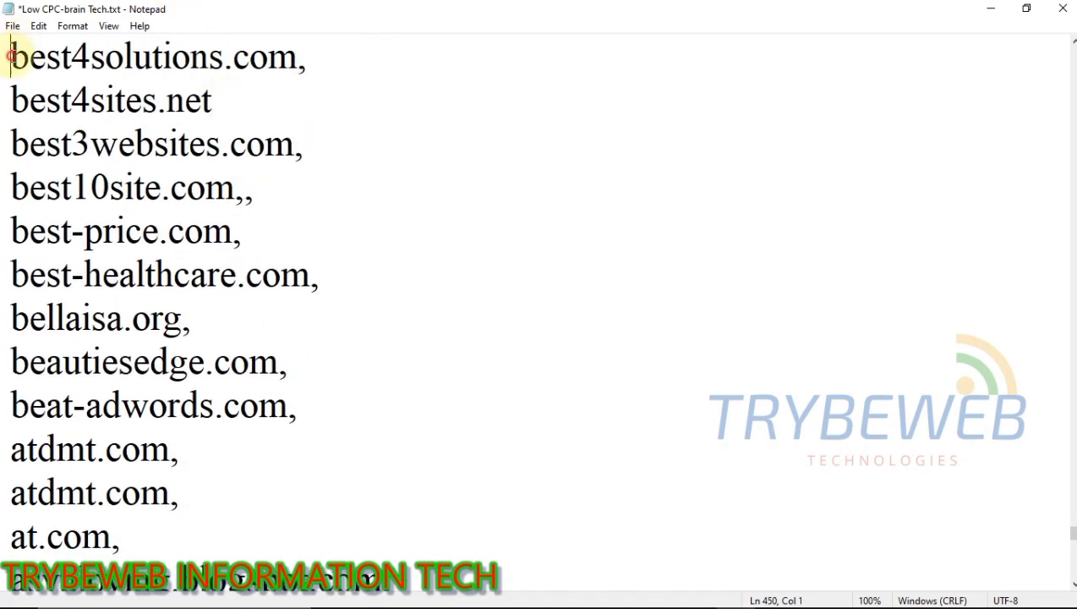
Copy the URLs from best4solutions.com through the end of the list and search for them on AdSense's Advertiser URLs page
drag(12, 55, 597, 602)
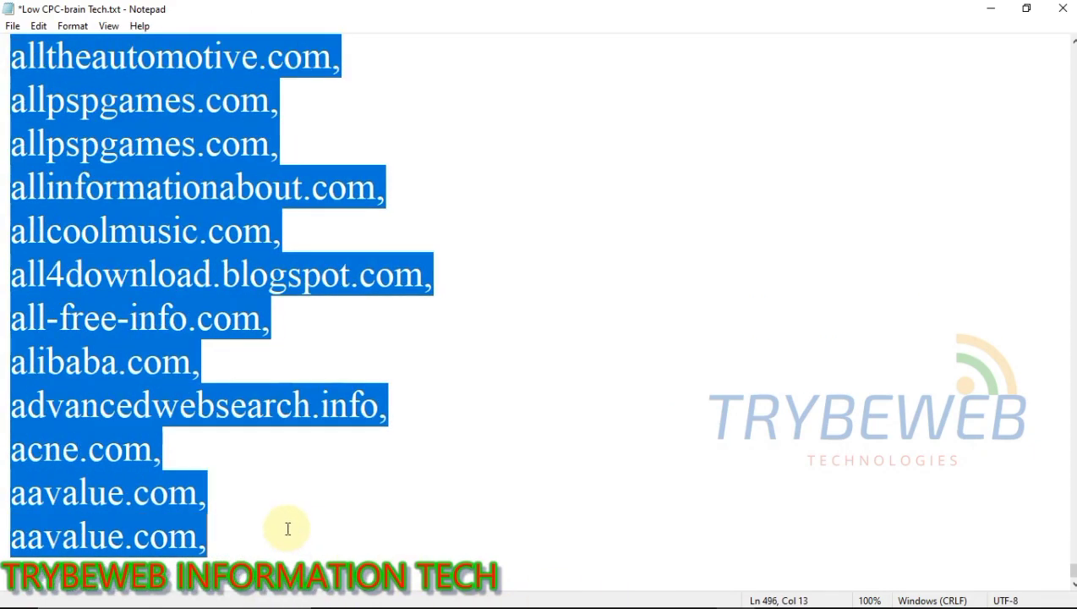
right_click(137, 411)
click(47, 205)
click(657, 594)
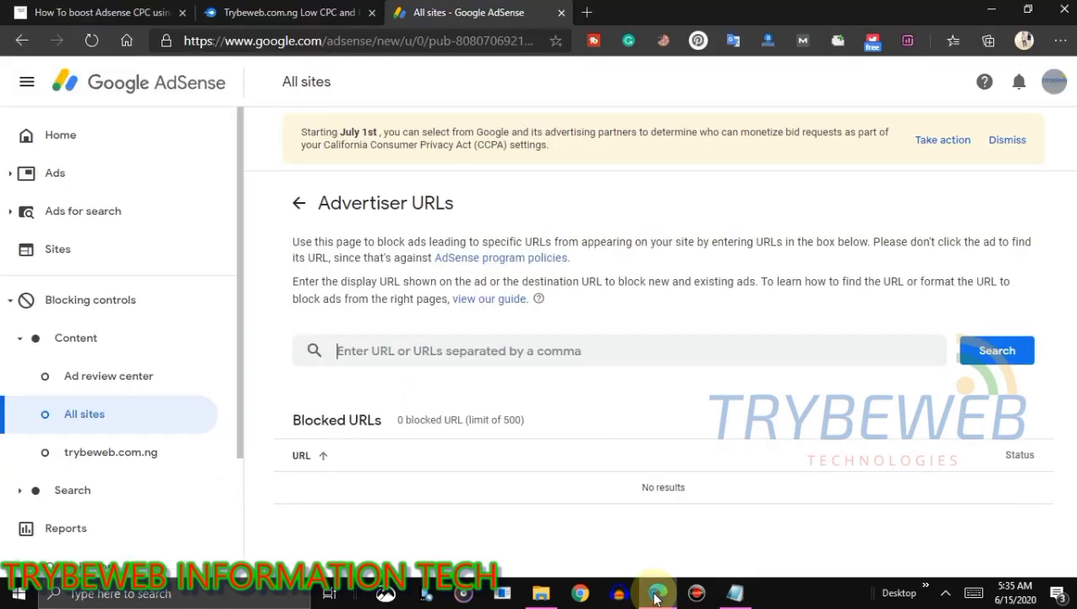
right_click(347, 351)
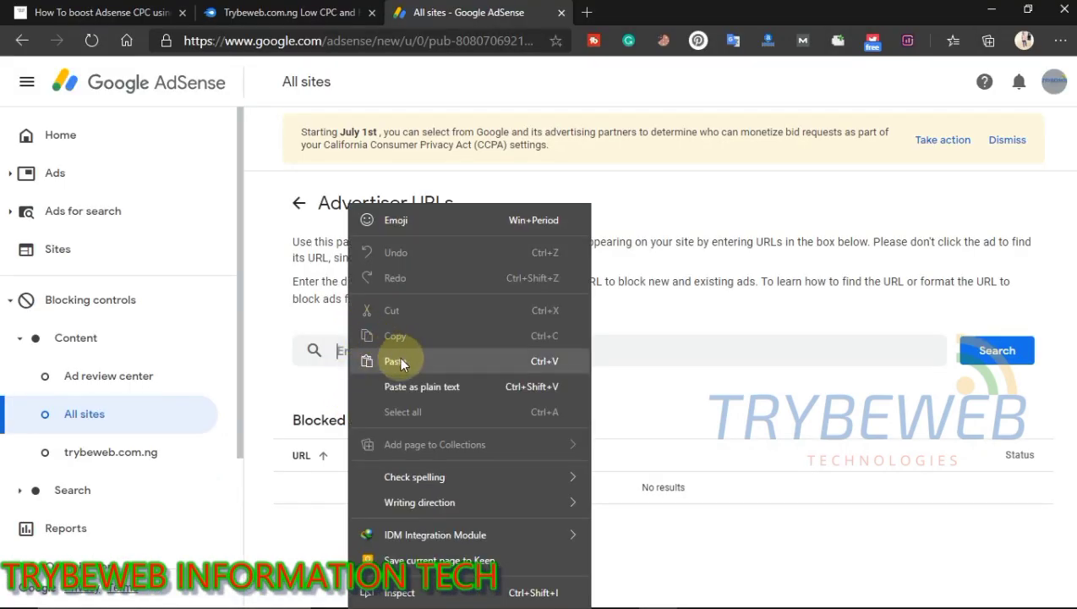
click(394, 360)
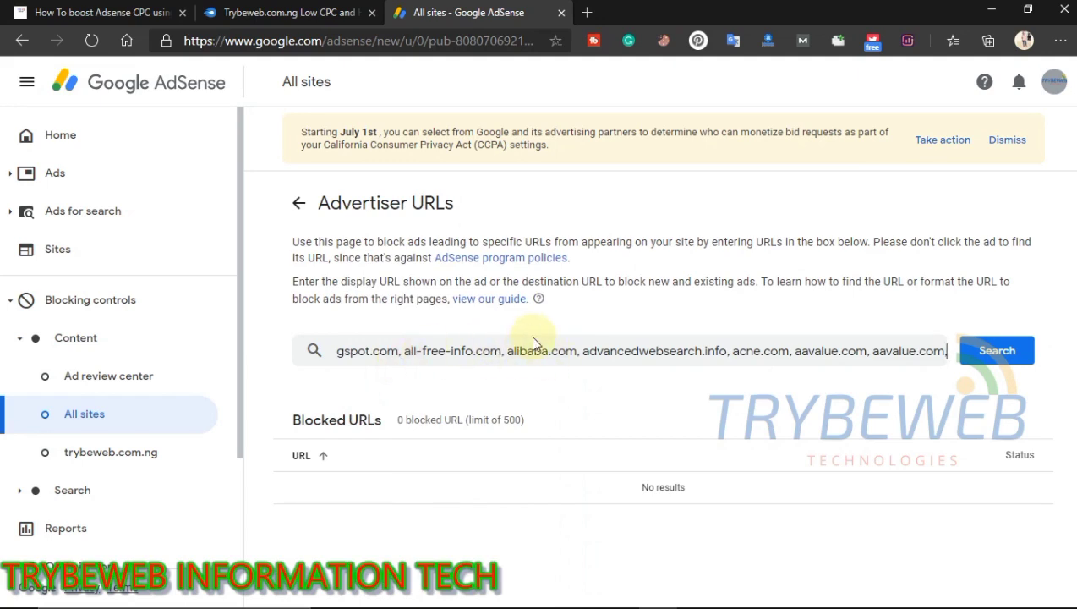
click(980, 350)
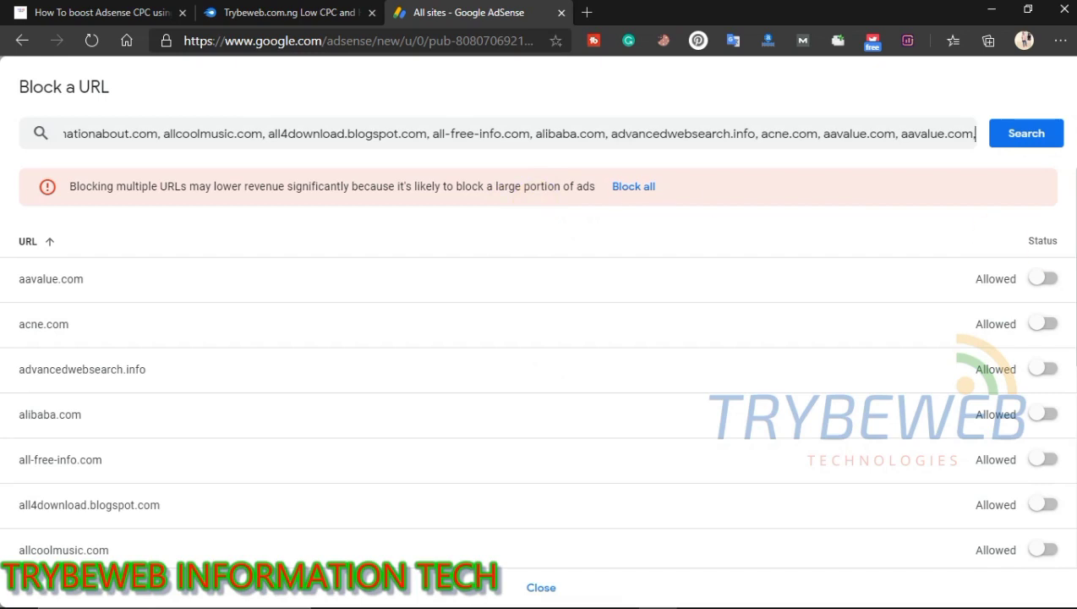
Review the first two pages of URL search results and their blocking statuses
key(ctrl+a)
key(ctrl+v)
scroll(536, 355, down, 5)
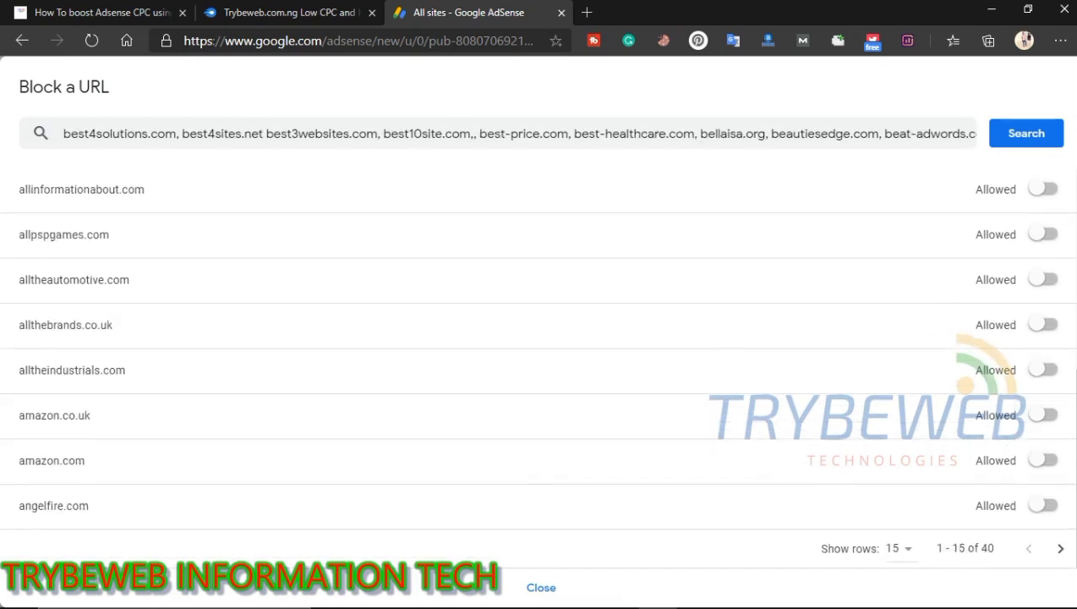
click(1060, 549)
scroll(1014, 556, up, 6)
scroll(535, 363, down, 3)
scroll(1069, 198, down, 3)
scroll(1069, 198, up, 5)
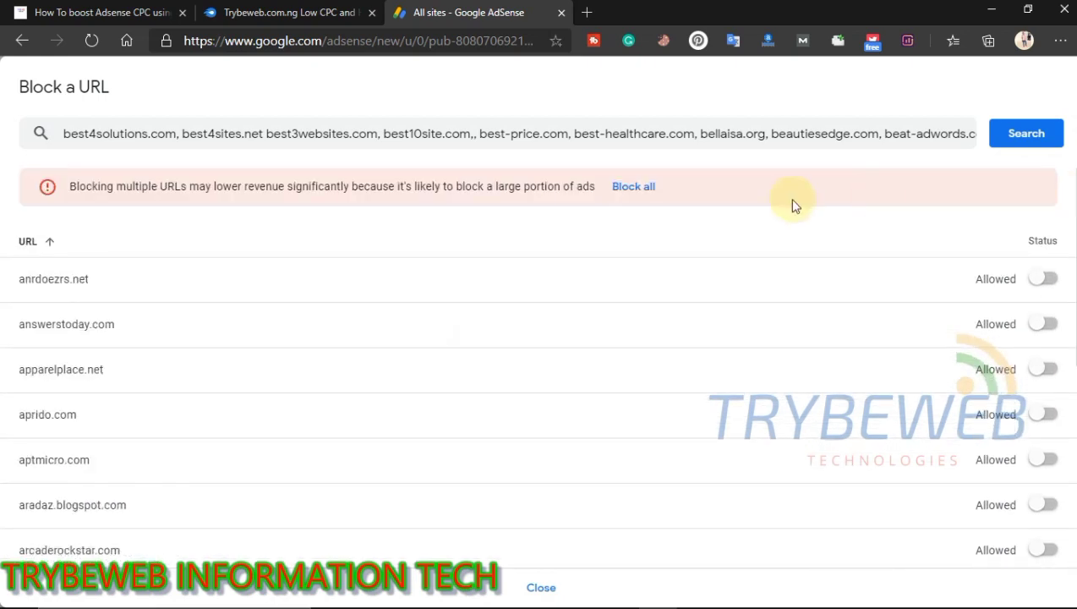
Block all the URLs found by the search and check their statuses
click(635, 187)
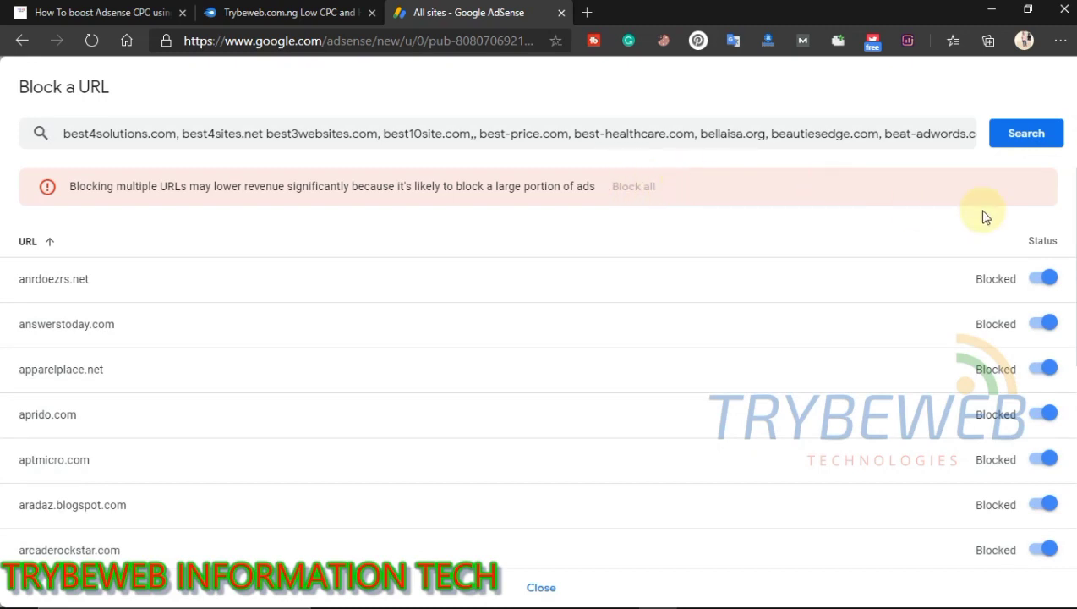
scroll(983, 217, down, 5)
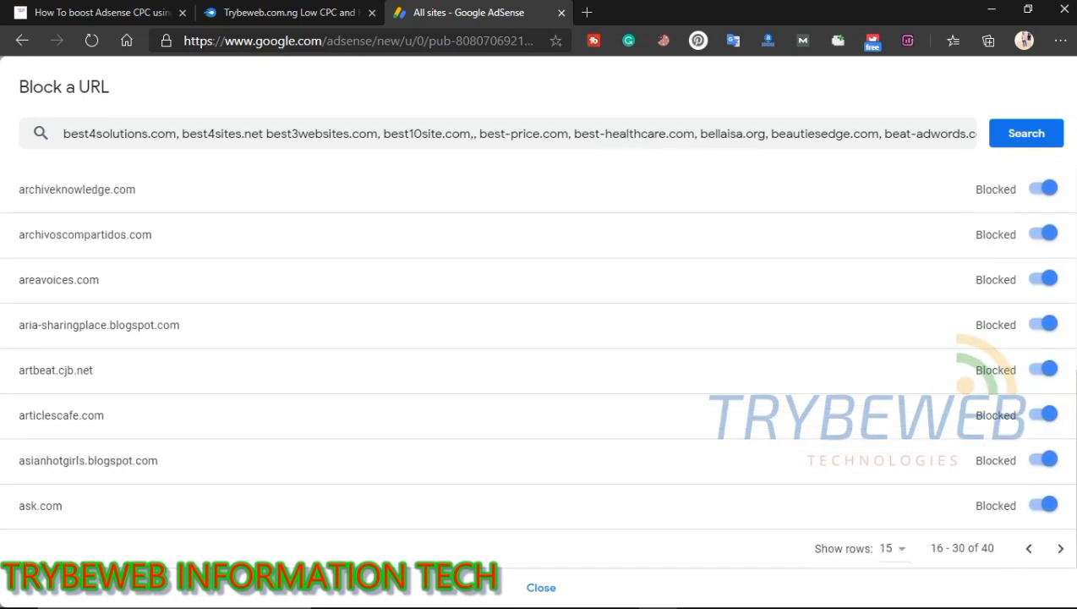
scroll(1067, 503, up, 5)
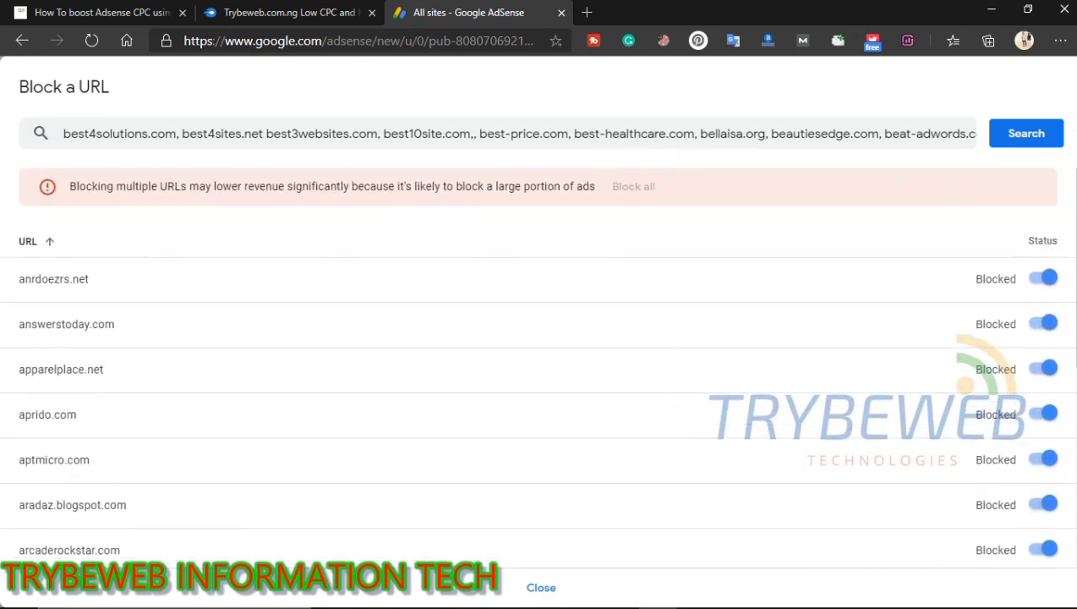
Switch to the URL list in Notepad and append a comma to the unseparated URLs above best4solutions.com, up to blinkweb.com
triple_click(835, 125)
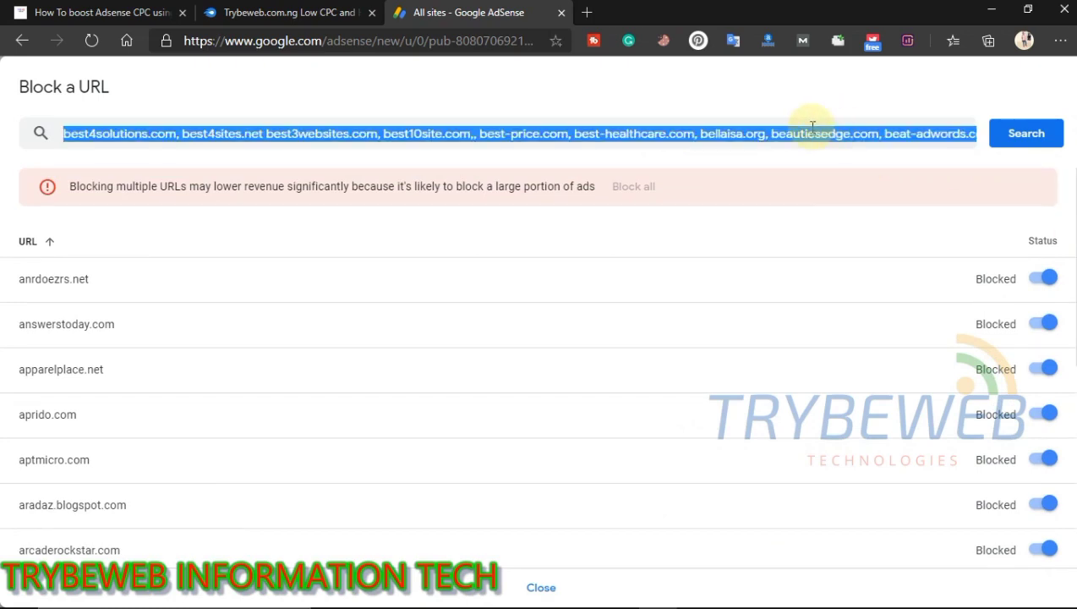
click(756, 591)
scroll(500, 297, up, 10)
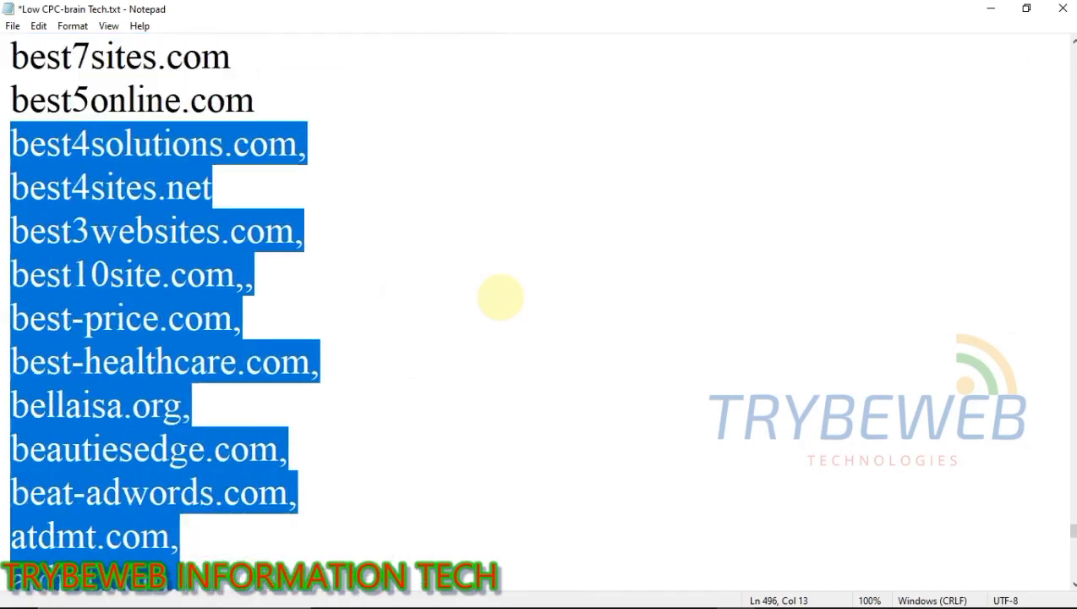
scroll(500, 297, up, 20)
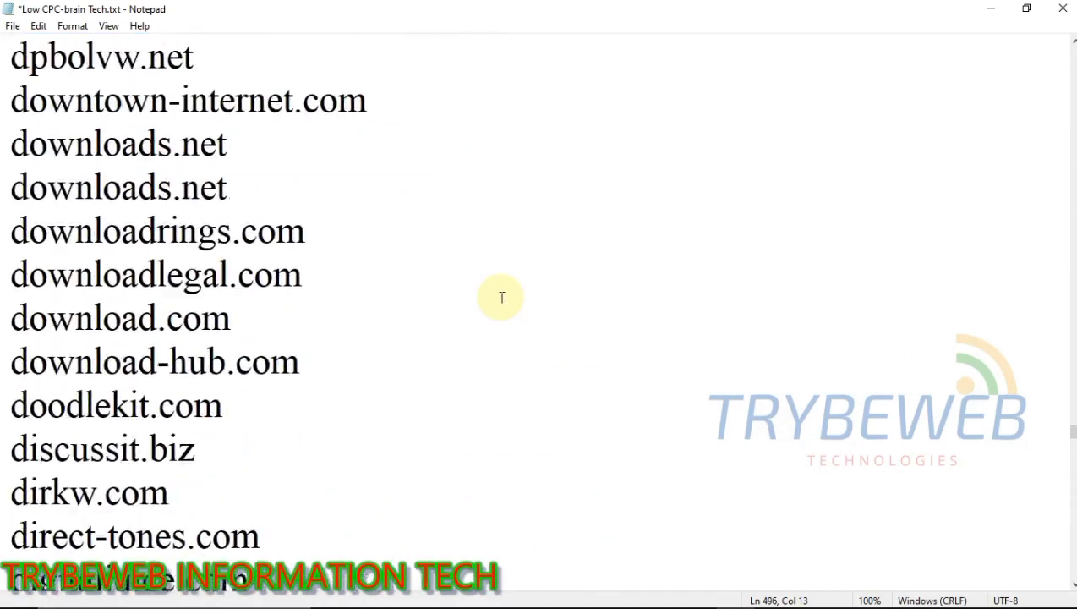
scroll(502, 298, down, 20)
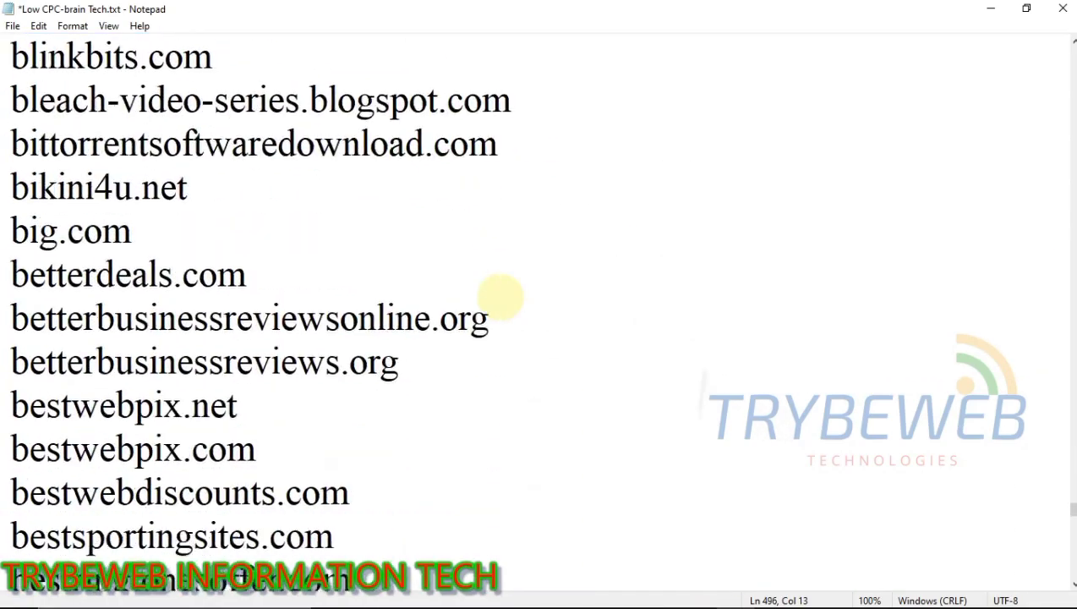
scroll(499, 296, down, 6)
click(673, 469)
click(448, 298)
text(,)
click(369, 257)
text(,)
click(383, 173)
text(,)
click(446, 140)
text(,)
click(406, 78)
text(,)
click(474, 45)
text(,)
scroll(475, 46, up, 2)
click(427, 222)
text(,)
click(471, 187)
text(,)
click(491, 89)
text(,)
click(498, 48)
text(,)
scroll(498, 48, up, 2)
click(476, 209)
text(,)
click(485, 177)
click(569, 102)
scroll(568, 102, up, 2)
text(,)
click(493, 231)
text(,)
click(462, 155)
text(,)
click(414, 185)
scroll(415, 185, up, 2)
click(576, 268)
text(,)
click(594, 216)
text(,)
click(477, 192)
text(,)
Append a comma to each URL from blogdojeguebr.blogspot.com up to dbmoz.net in the list
click(495, 139)
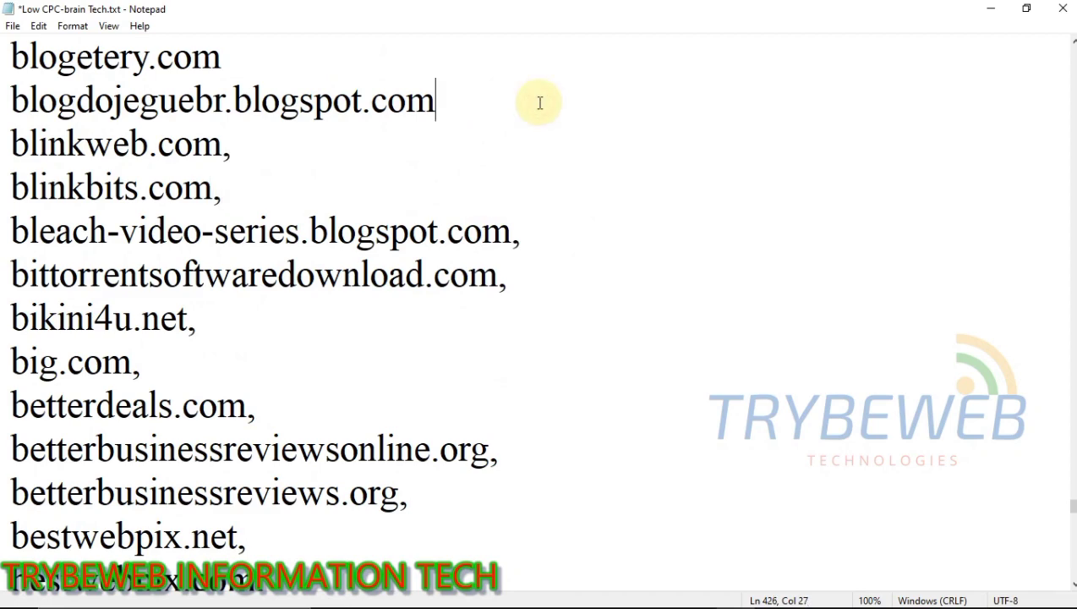
scroll(538, 101, up, 3)
text(,)
click(474, 315)
text(,)
click(541, 267)
text(,)
click(471, 230)
text(,)
click(427, 139)
text(,)
scroll(428, 139, up, 3)
click(440, 307)
text(,)
click(422, 258)
text(,)
click(442, 225)
text(,)
click(415, 132)
text(,)
scroll(415, 131, up, 3)
click(484, 385)
text(,)
click(462, 322)
text(,,)
click(390, 229)
text(,)
click(418, 189)
text(,)
click(412, 135)
text(,)
click(489, 83)
text(,,)
scroll(437, 50, up, 4)
click(673, 317)
text(,)
click(492, 259)
text(,)
click(324, 222)
text(,)
click(304, 179)
text(,)
scroll(339, 85, up, 1)
click(350, 407)
text(,)
click(299, 359)
text(,)
click(293, 318)
text(,)
click(304, 275)
click(423, 100)
text(,)
scroll(423, 100, up, 2)
click(605, 328)
text(,)
click(606, 268)
text(,)
click(536, 220)
click(470, 100)
text(,)
click(459, 56)
scroll(463, 54, up, 3)
click(406, 362)
text(,)
click(416, 313)
text(,)
click(402, 270)
text(,)
click(394, 231)
text(,,)
click(424, 186)
text(,)
click(347, 145)
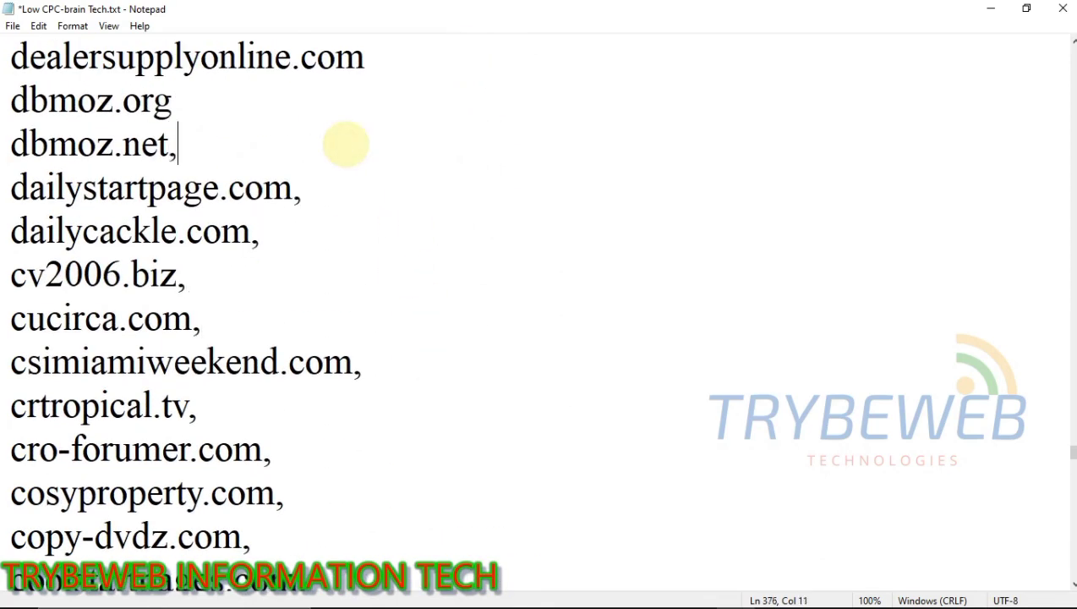
Append a comma to the remaining URLs from dbmoz.org up to 9-topsites.com at the start of the list
click(367, 106)
text(,)
scroll(367, 108, up, 2)
click(472, 269)
text(,)
click(458, 211)
text(,)
click(378, 179)
text(,)
click(373, 115)
text(,)
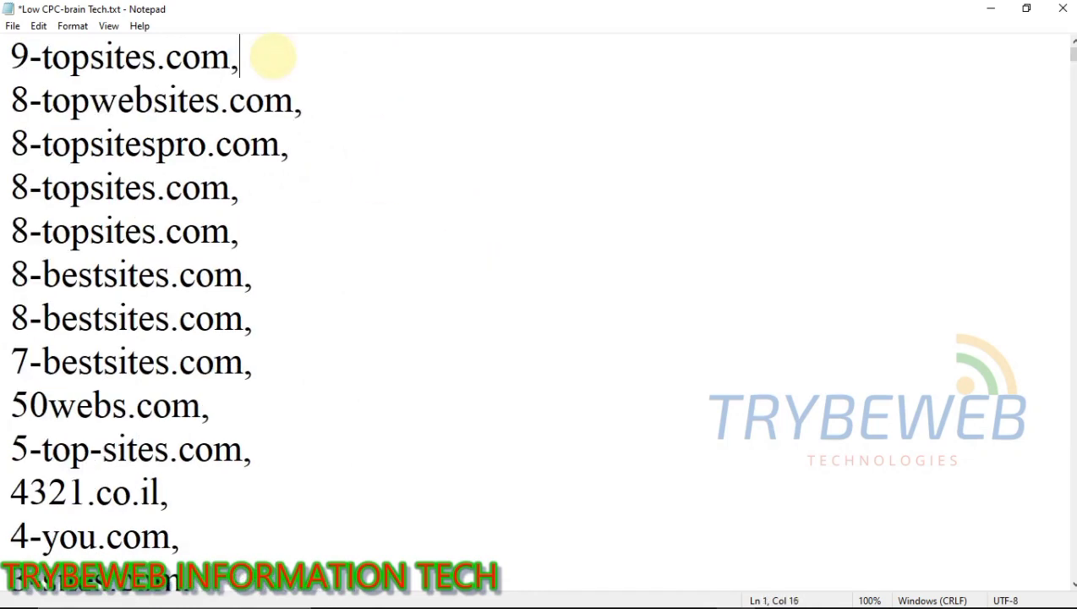
Copy the entire comma-separated list and search for it on AdSense's Block a URL page in place of the previous query
click(373, 97)
right_click(373, 97)
click(300, 204)
right_click(154, 129)
click(144, 180)
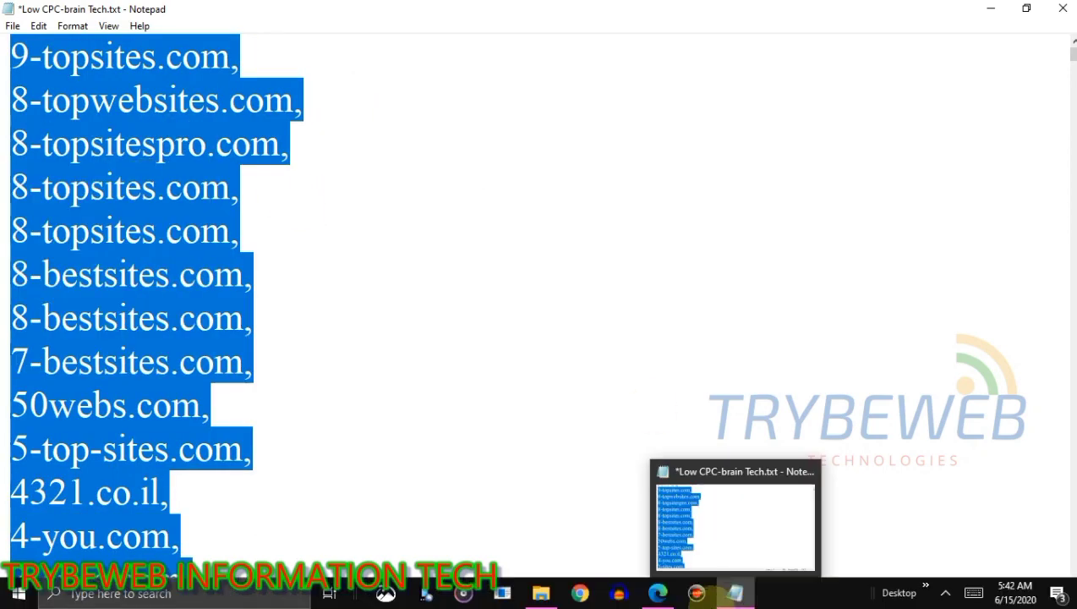
click(659, 594)
key(Delete)
right_click(651, 140)
click(693, 292)
click(1021, 135)
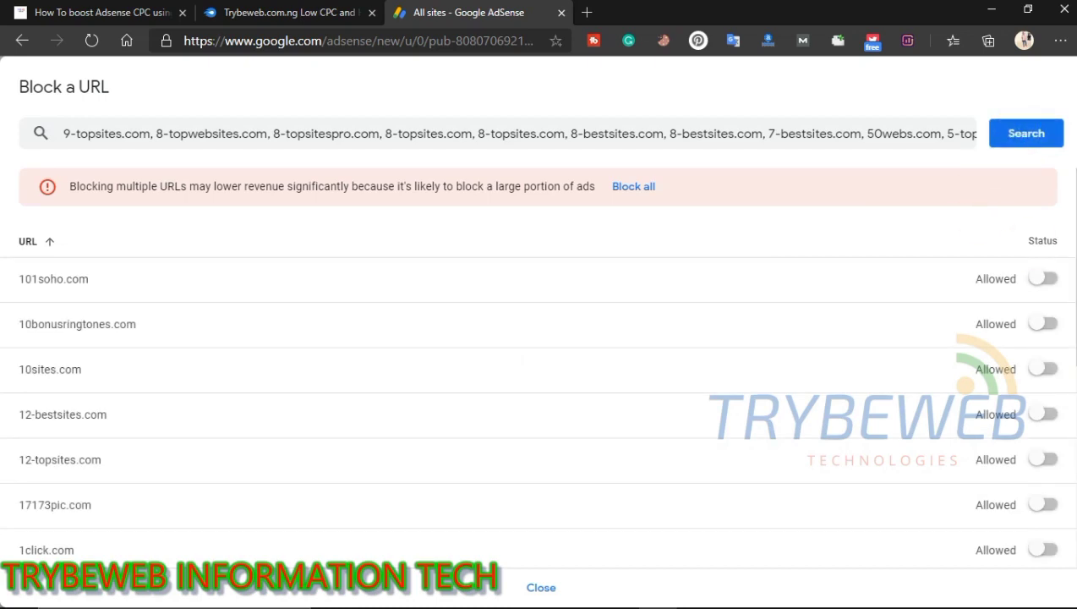
Page through the URL search results up to entries 76–90 and check their blocking statuses
scroll(997, 338, down, 5)
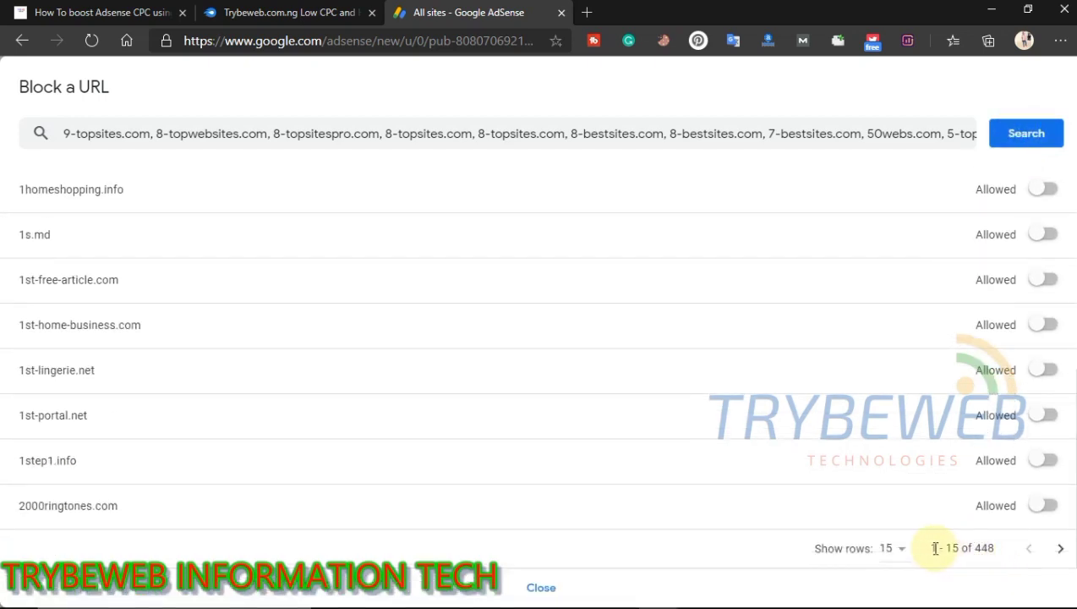
click(1058, 549)
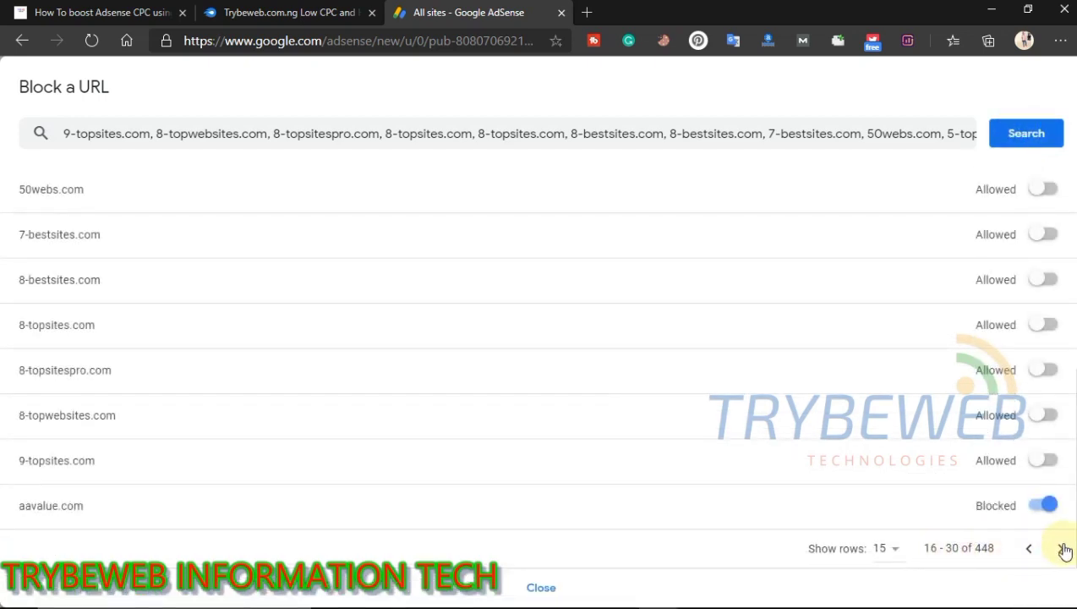
click(1062, 549)
click(1060, 549)
click(1060, 548)
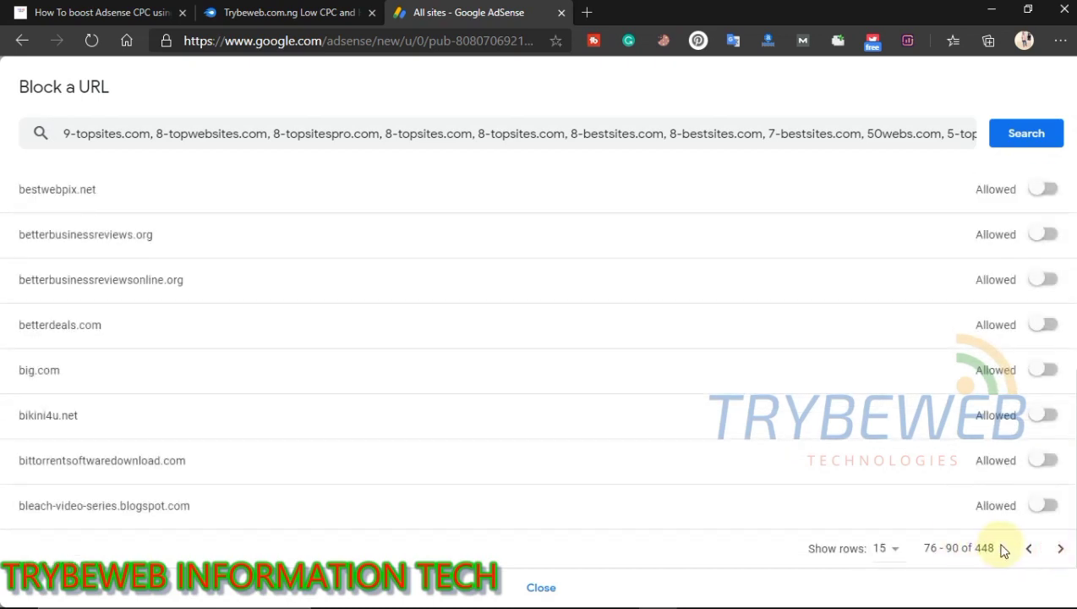
Block all the URLs found by the search and clear the search query
scroll(1005, 507, up, 5)
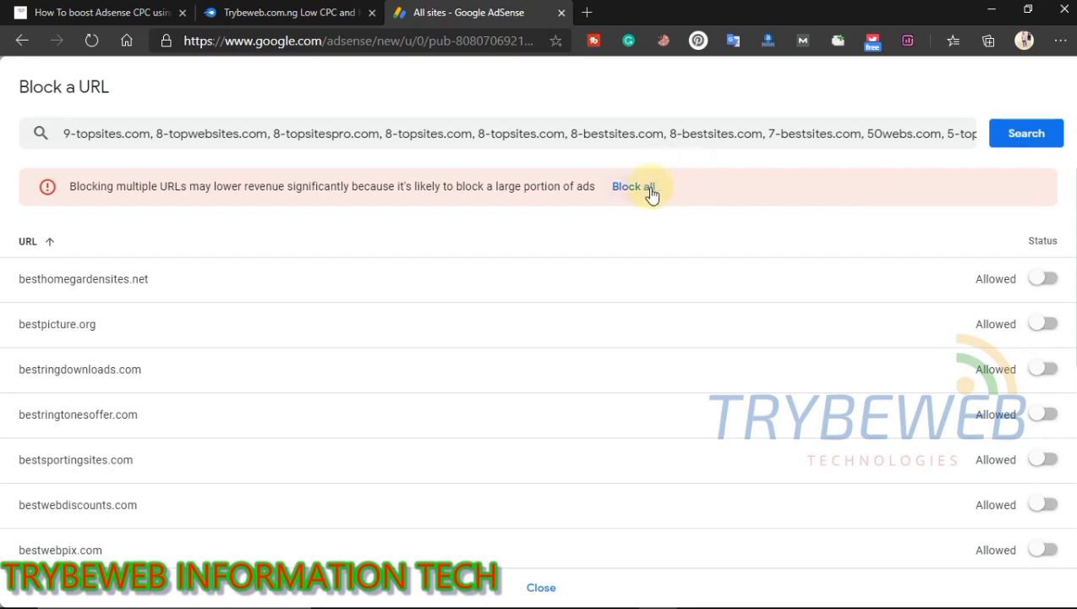
click(636, 187)
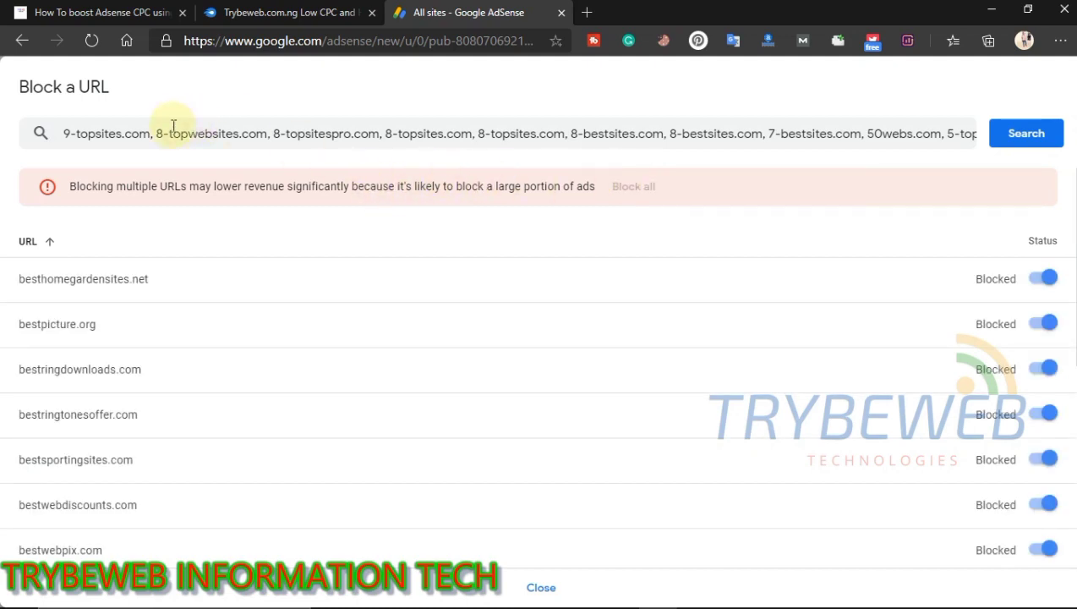
key(ctrl+a)
key(BackSpace)
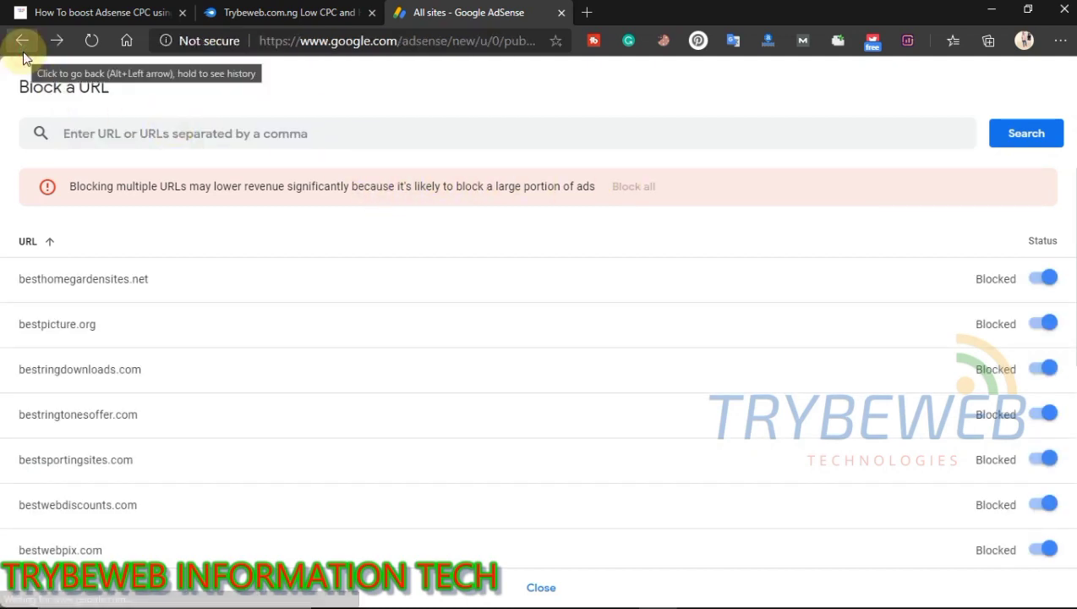
Leave the Block a URL page, check the statuses in the Advertiser URLs list, and return to the All sites overview
click(22, 51)
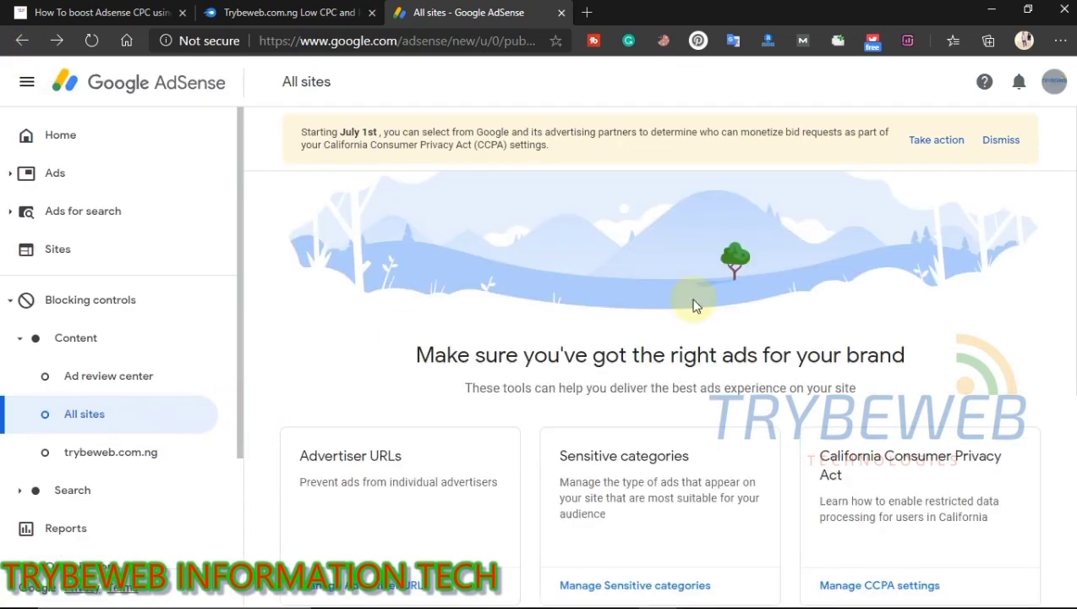
scroll(807, 290, down, 4)
scroll(1053, 367, up, 1)
scroll(1052, 367, up, 2)
key(alt+Right)
scroll(1048, 338, down, 5)
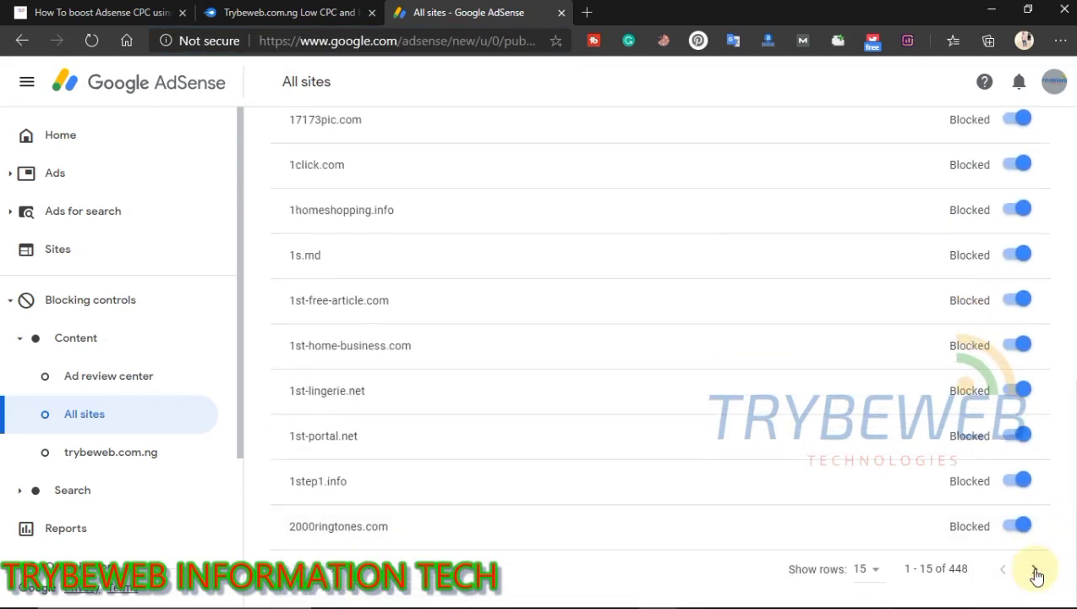
click(1035, 575)
scroll(1035, 507, up, 5)
scroll(1036, 507, down, 5)
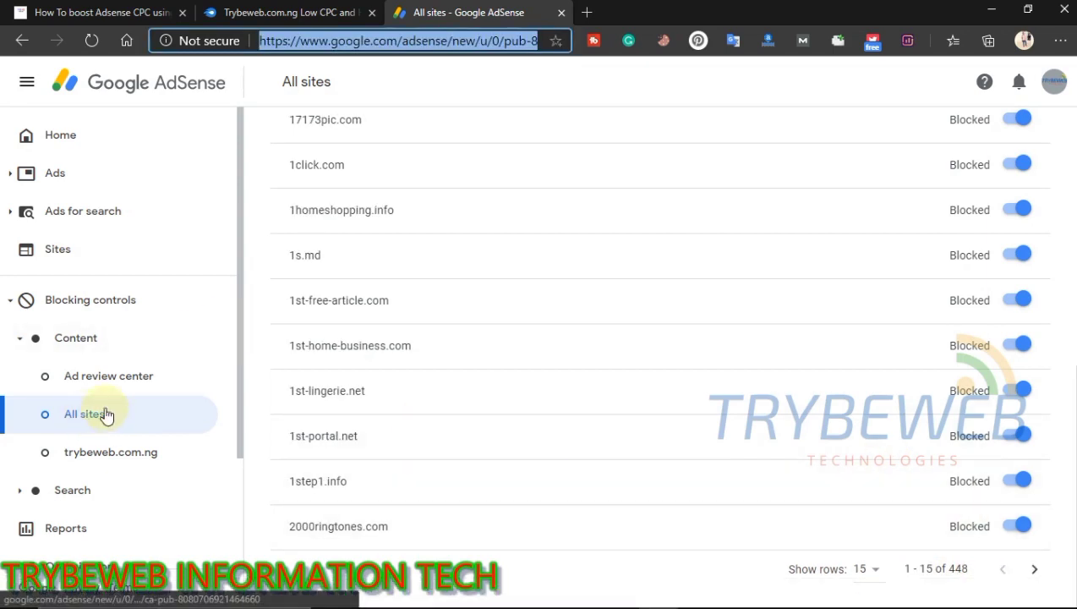
click(95, 414)
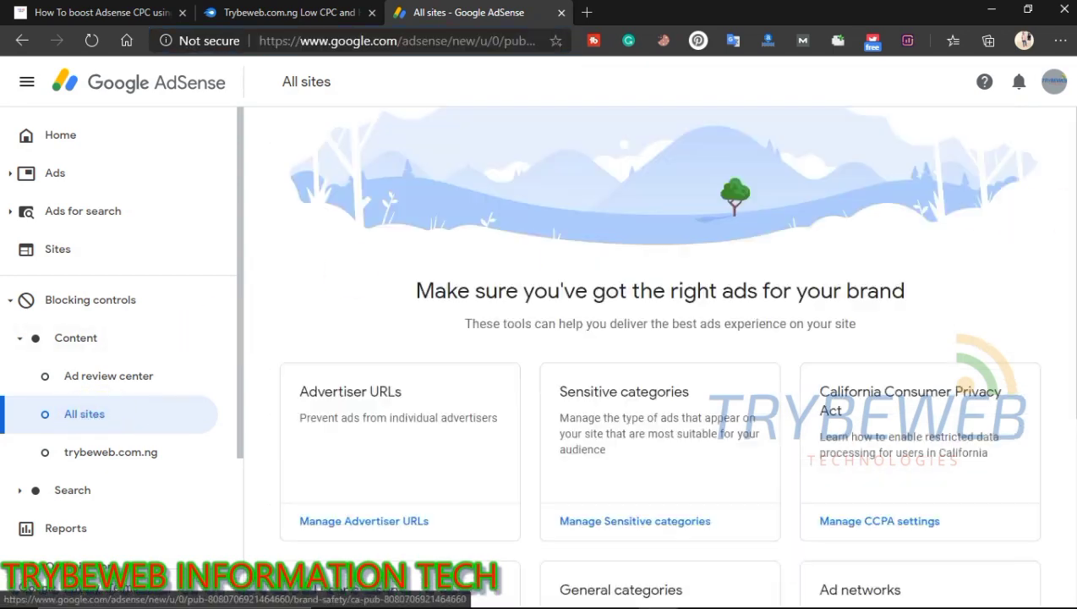
Open the Ad networks blocking settings for all sites, and open the downloaded 250 High CPC ad network list text file
scroll(660, 355, down, 3)
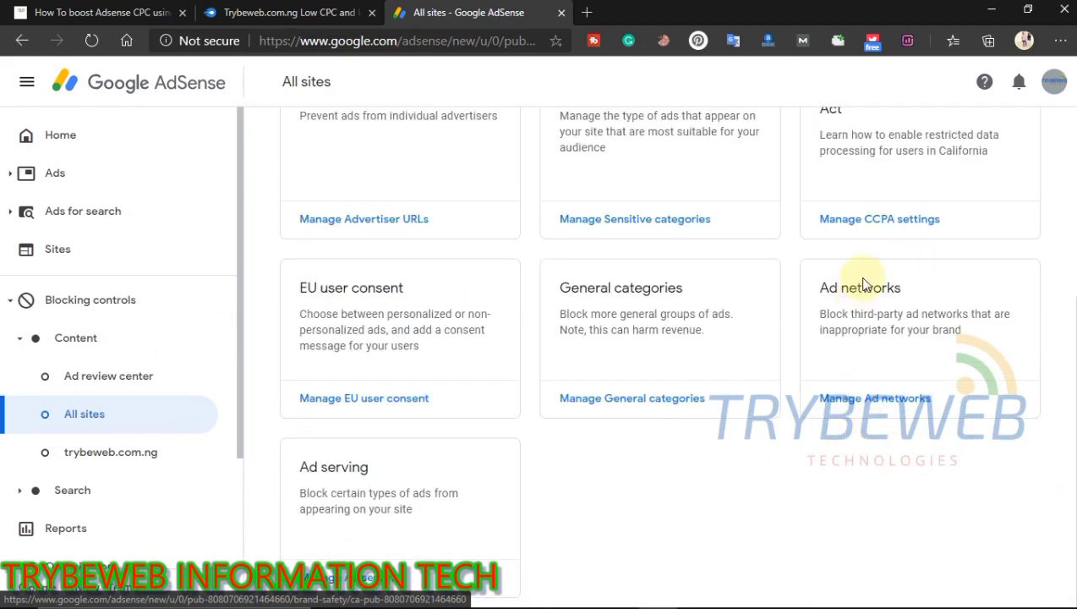
click(875, 397)
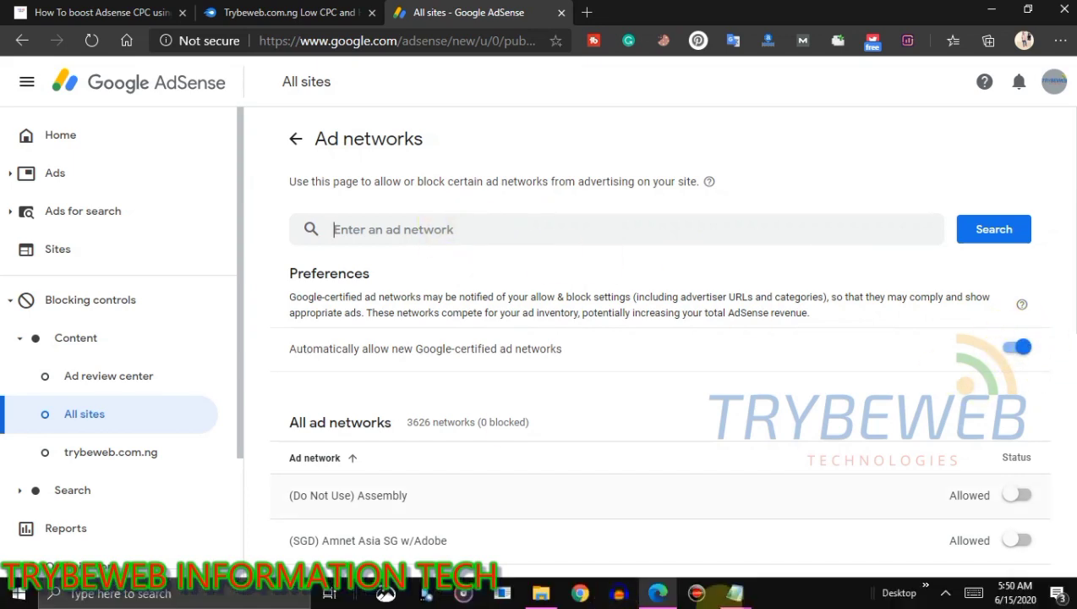
click(567, 590)
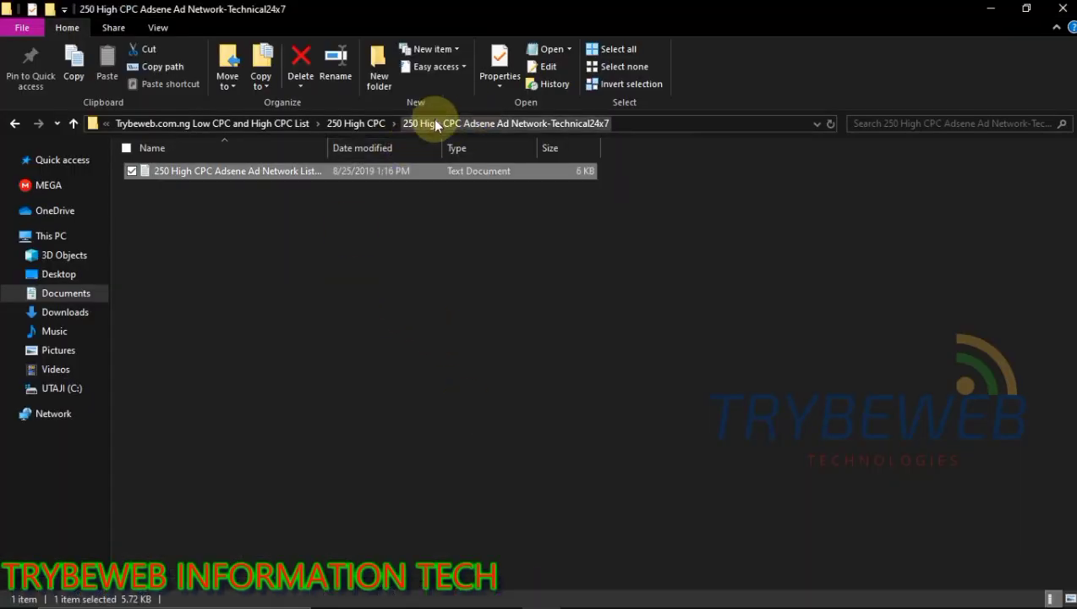
click(361, 123)
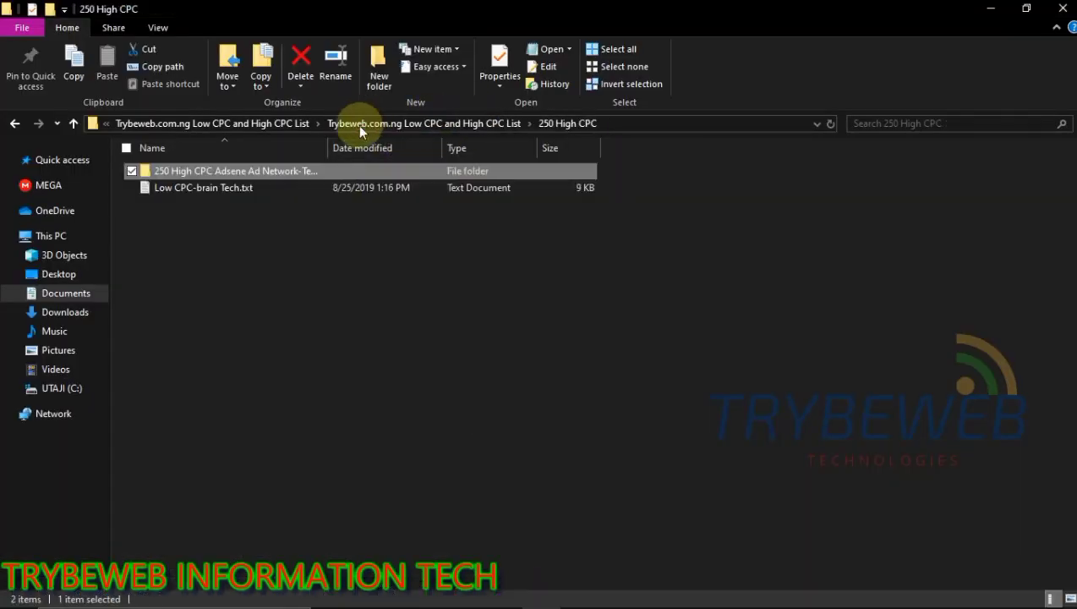
double_click(284, 172)
double_click(252, 171)
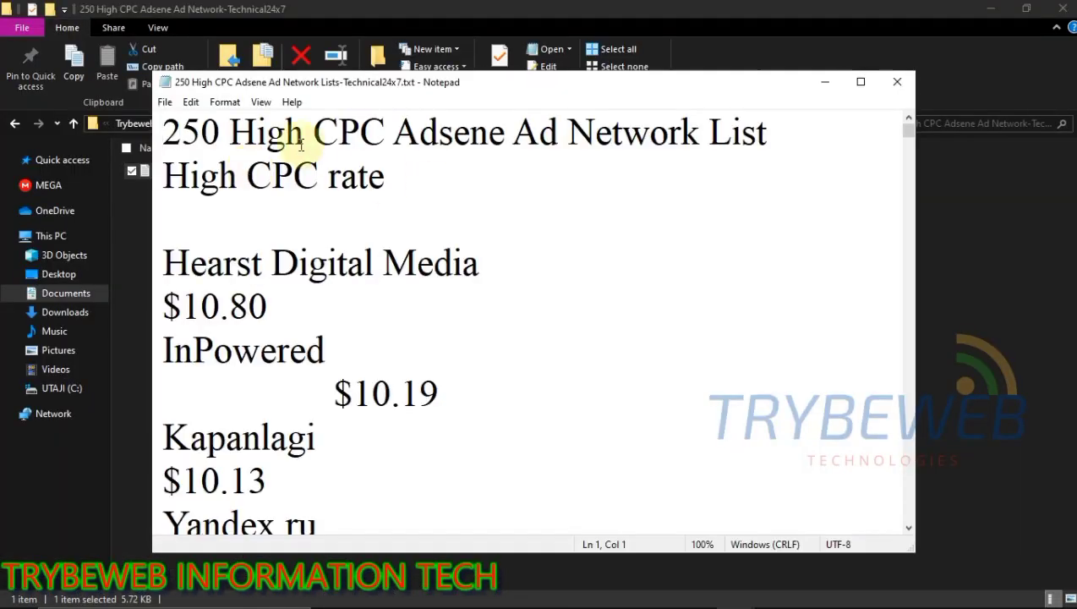
Copy Hearst Digital Media from the high-CPC list and search for it among the AdSense ad networks
drag(260, 262, 482, 266)
click(424, 318)
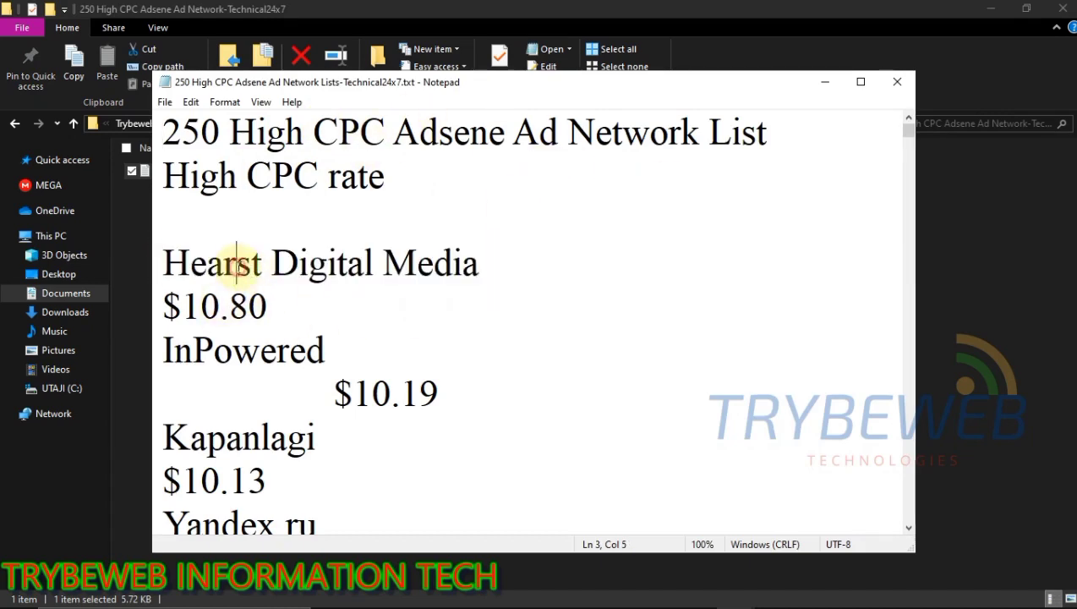
key(Return)
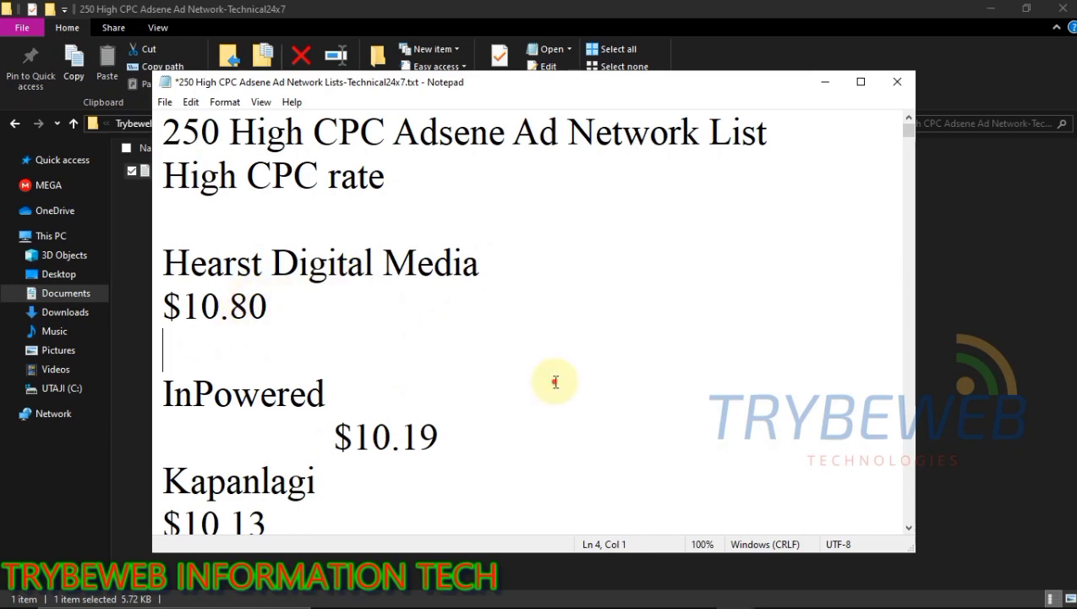
click(648, 588)
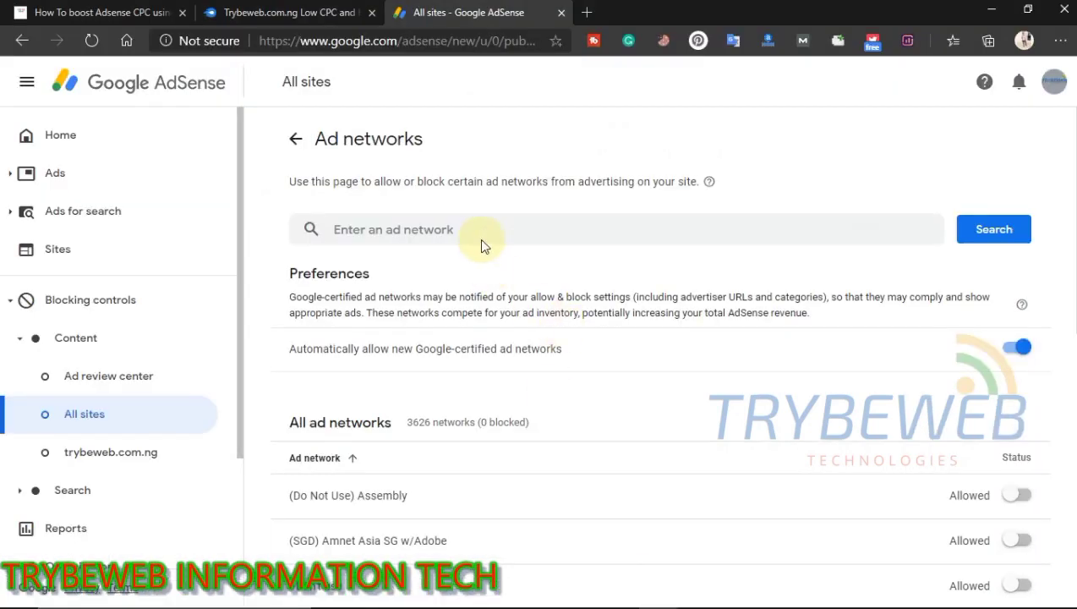
click(993, 227)
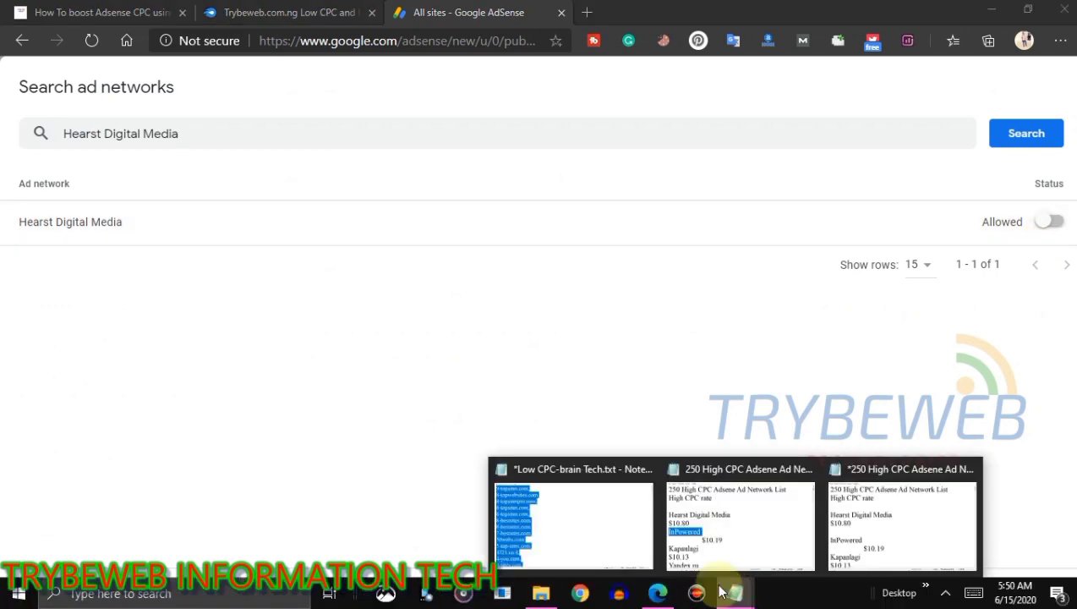
Copy Kapanlagi from the high-CPC list and search for it in place of the previous ad network
click(668, 494)
click(262, 332)
drag(334, 441, 169, 435)
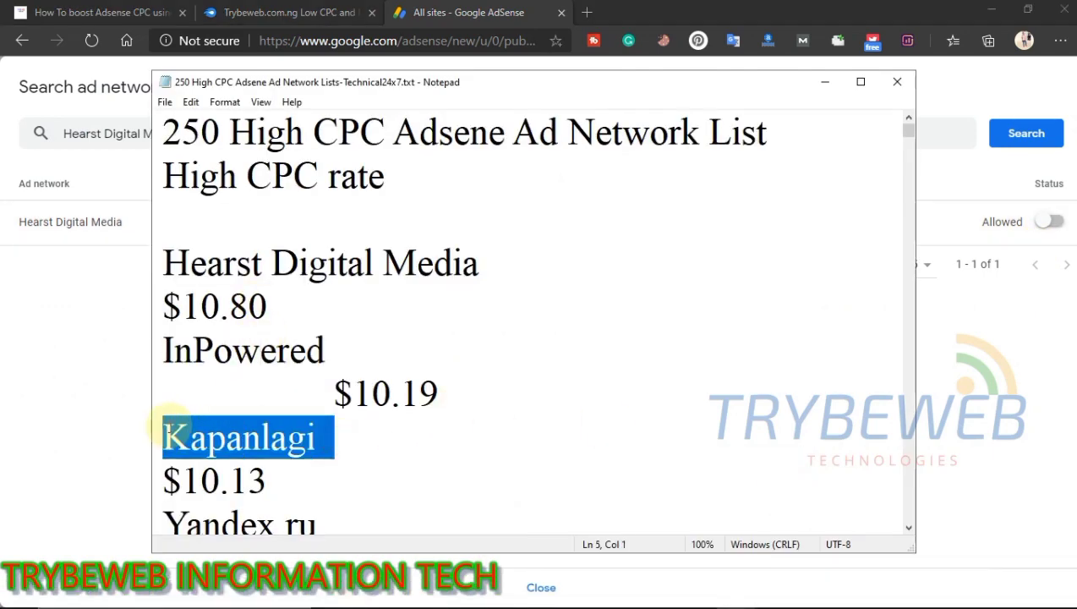
click(10, 372)
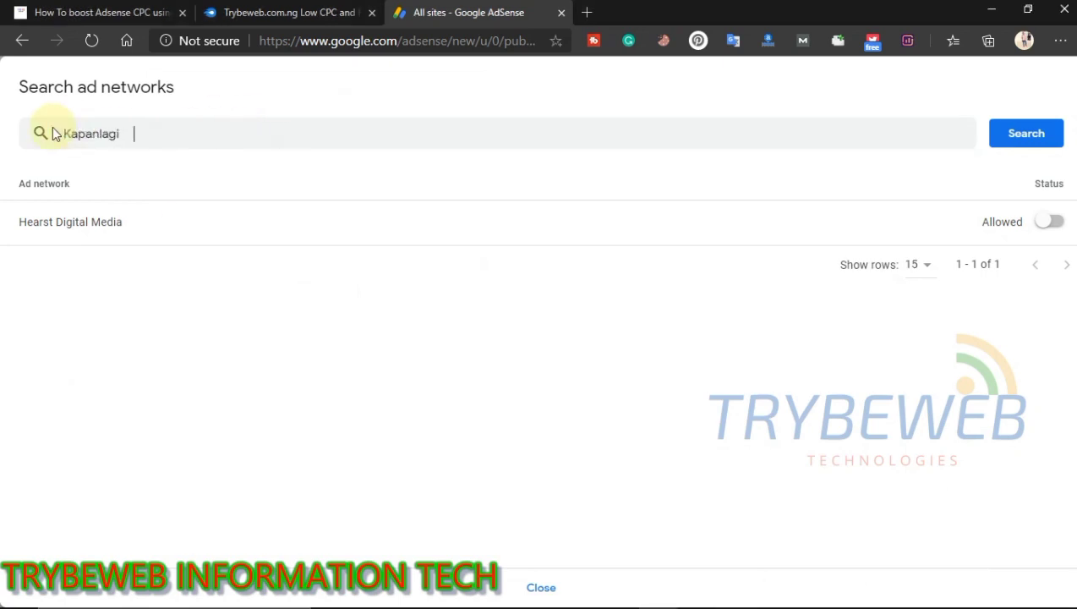
click(1014, 142)
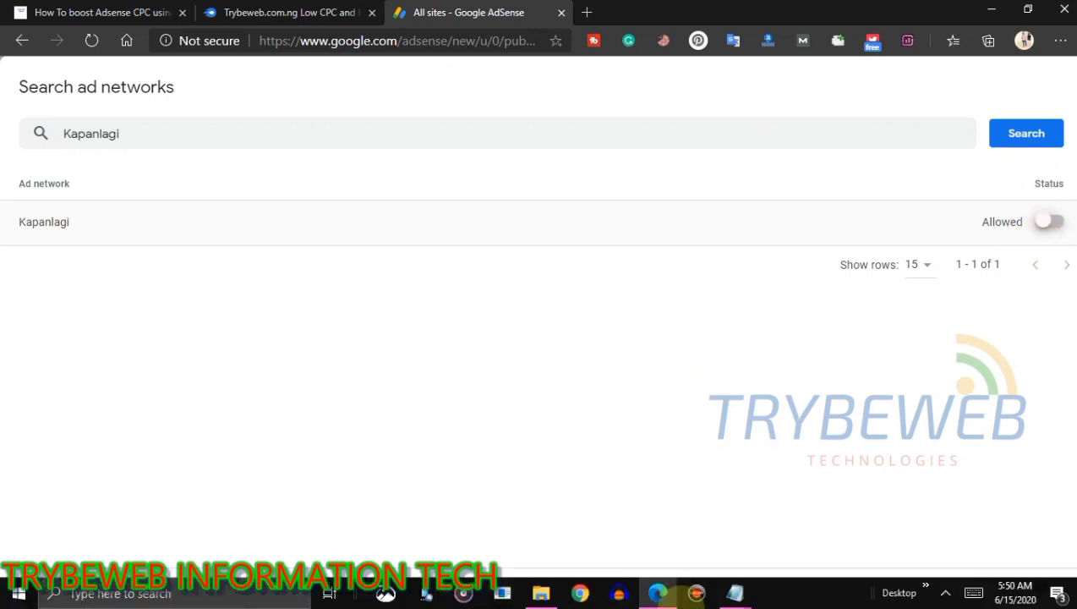
Copy Barons Media from further down the high-CPC list and search for it among the ad networks
mouse_move(732, 601)
click(732, 507)
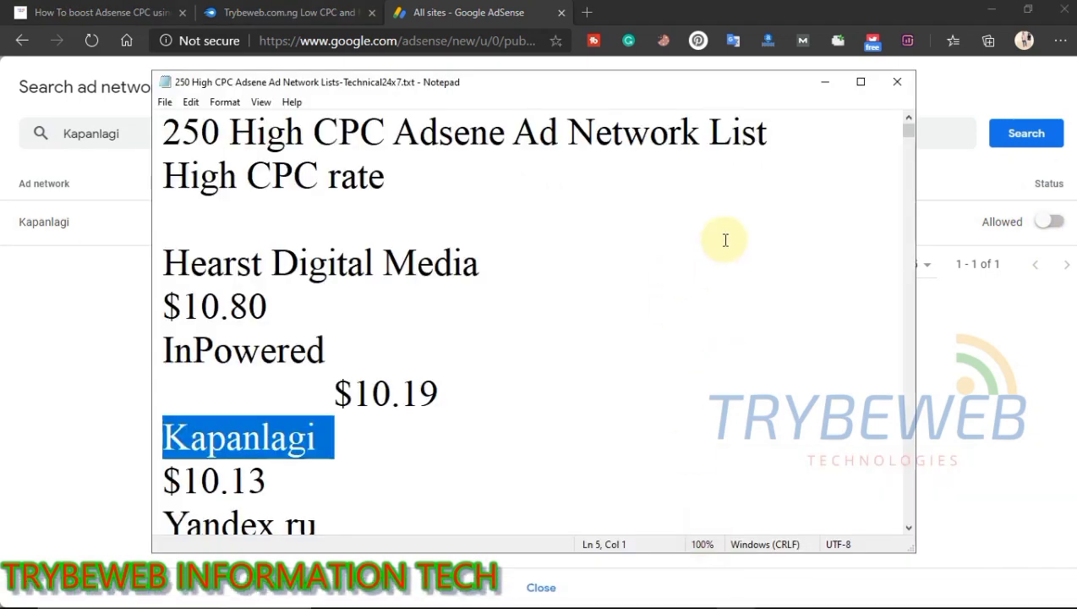
click(858, 84)
scroll(408, 144, down, 10)
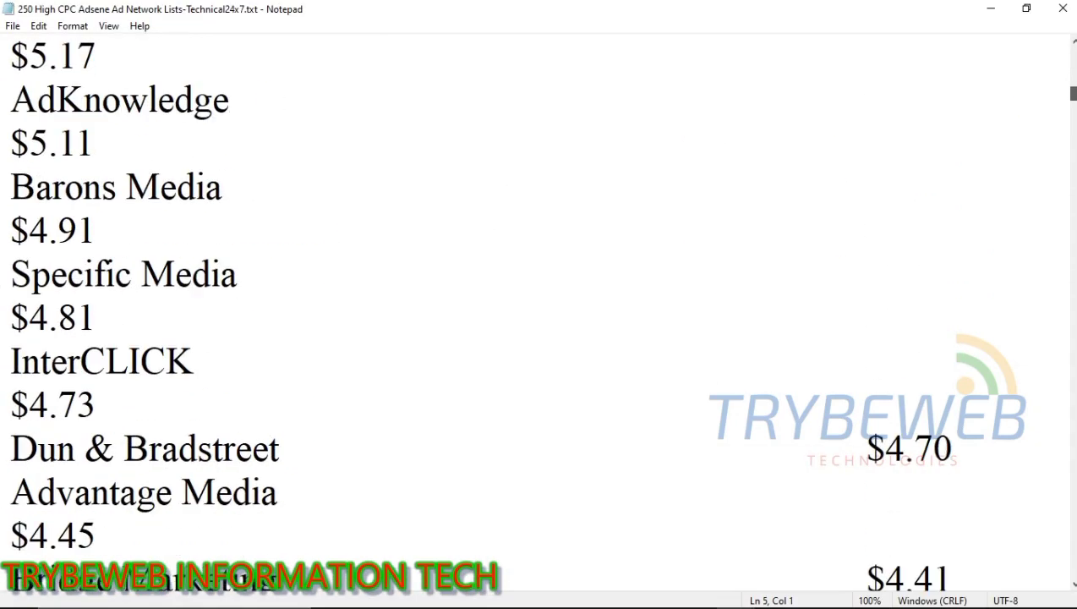
drag(12, 187, 211, 187)
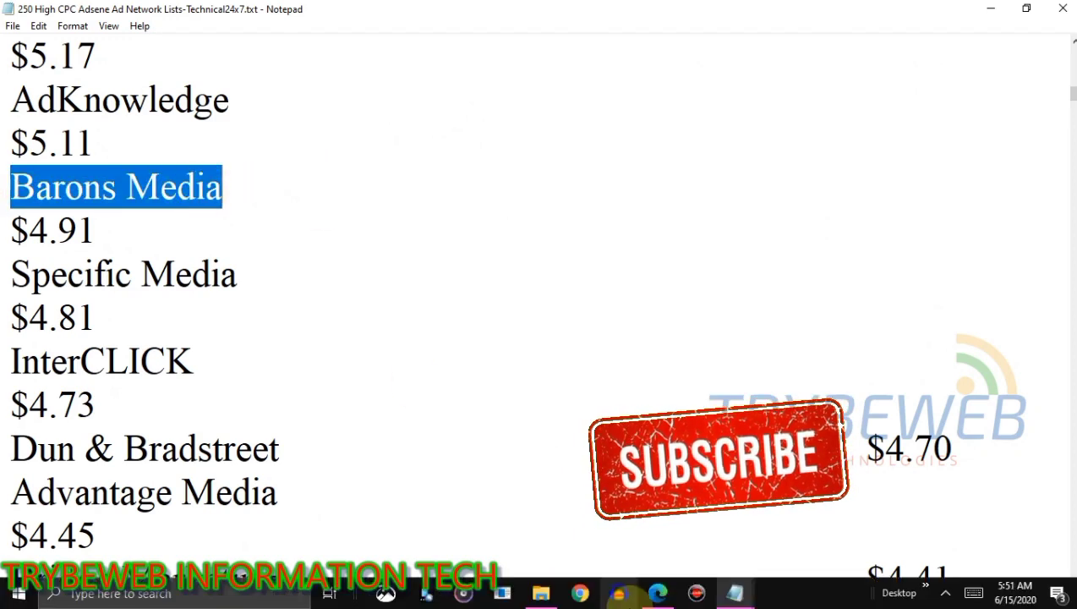
click(698, 592)
triple_click(391, 128)
key(BackSpace)
text(Barons Media)
click(1020, 130)
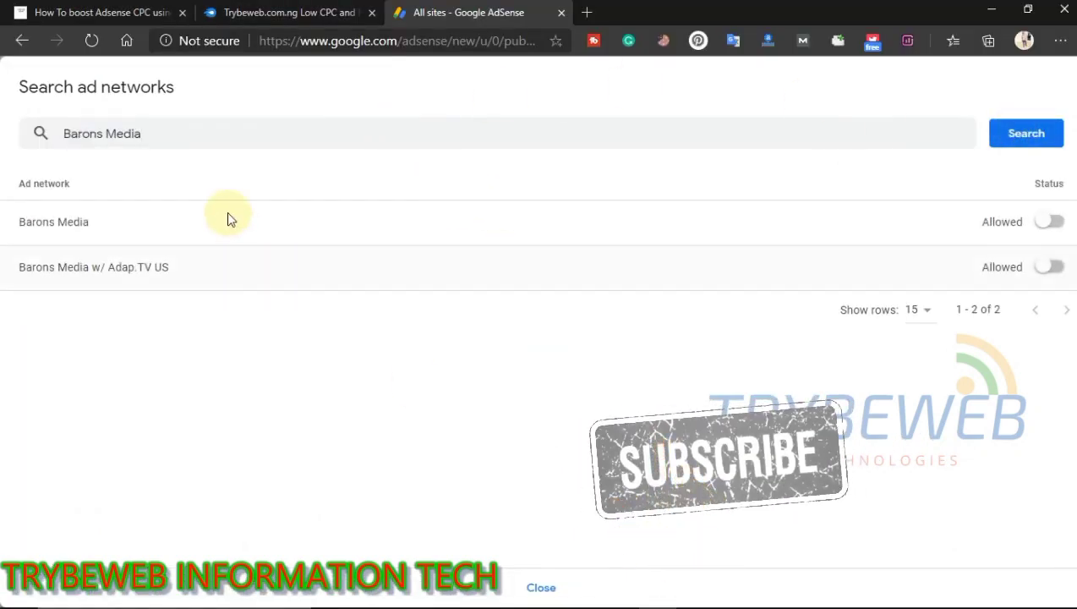
Copy Bridgewell, the last network in the high-CPC list, and search for its status in AdSense
mouse_move(619, 594)
click(666, 601)
click(697, 356)
drag(1070, 101, 1072, 571)
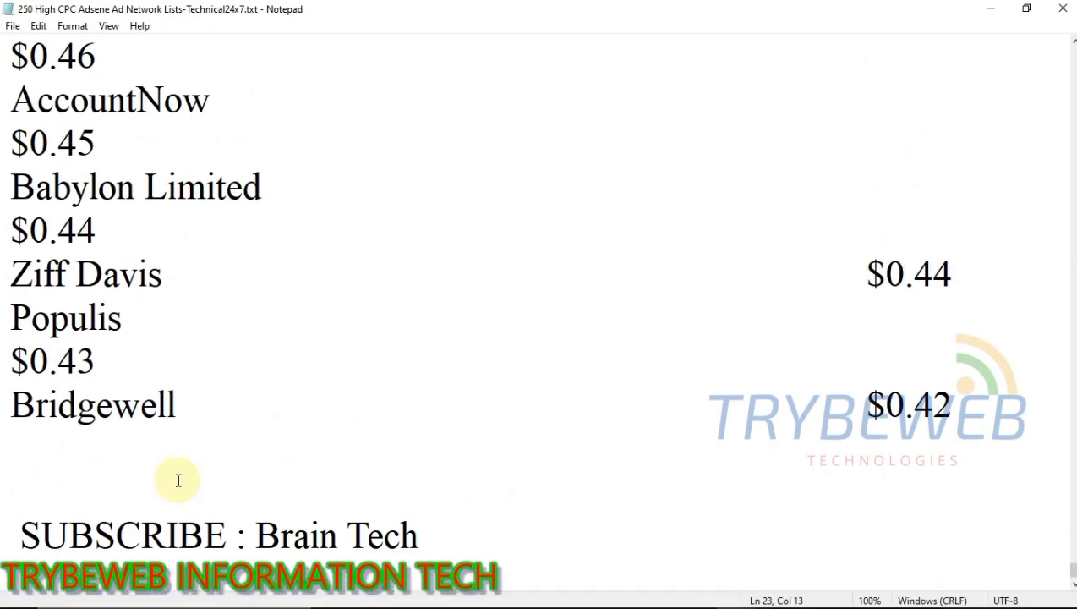
drag(11, 399, 239, 399)
key(ctrl+c)
click(985, 10)
click(988, 403)
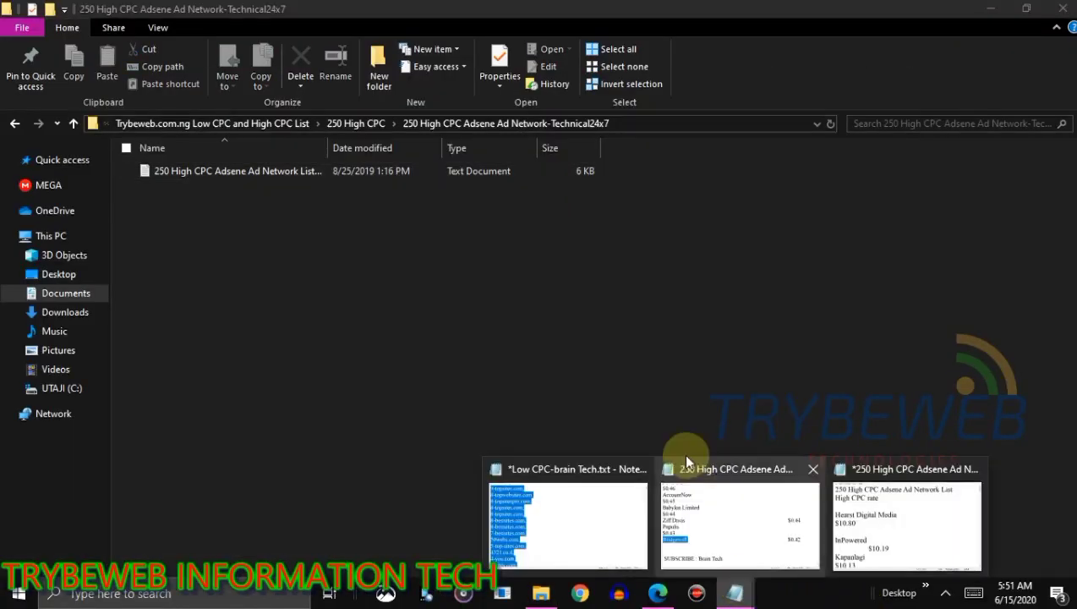
click(659, 592)
drag(199, 132, 37, 115)
key(BackSpace)
key(ctrl+v)
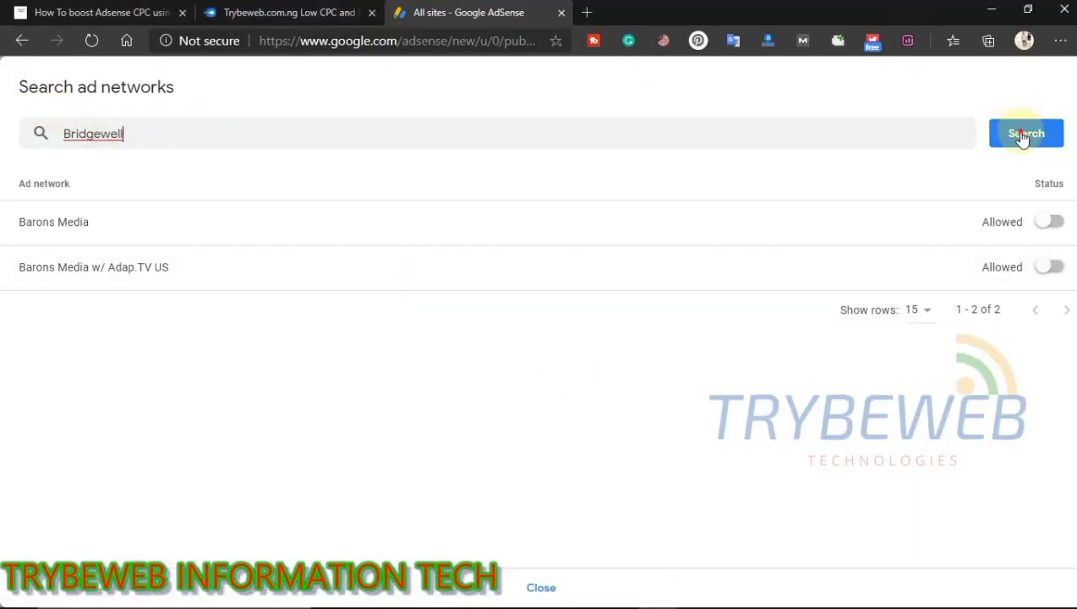
click(1021, 135)
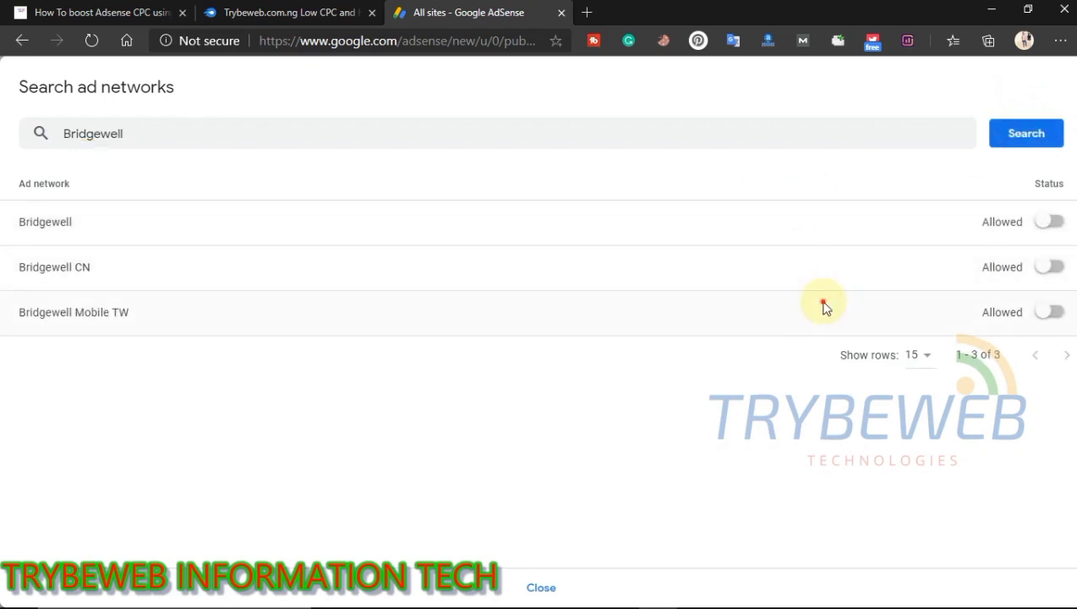
Close the ad network search and return to the All sites blocking controls overview
drag(825, 306, 610, 483)
click(624, 507)
click(21, 49)
drag(1071, 270, 1073, 430)
drag(1071, 305, 1072, 197)
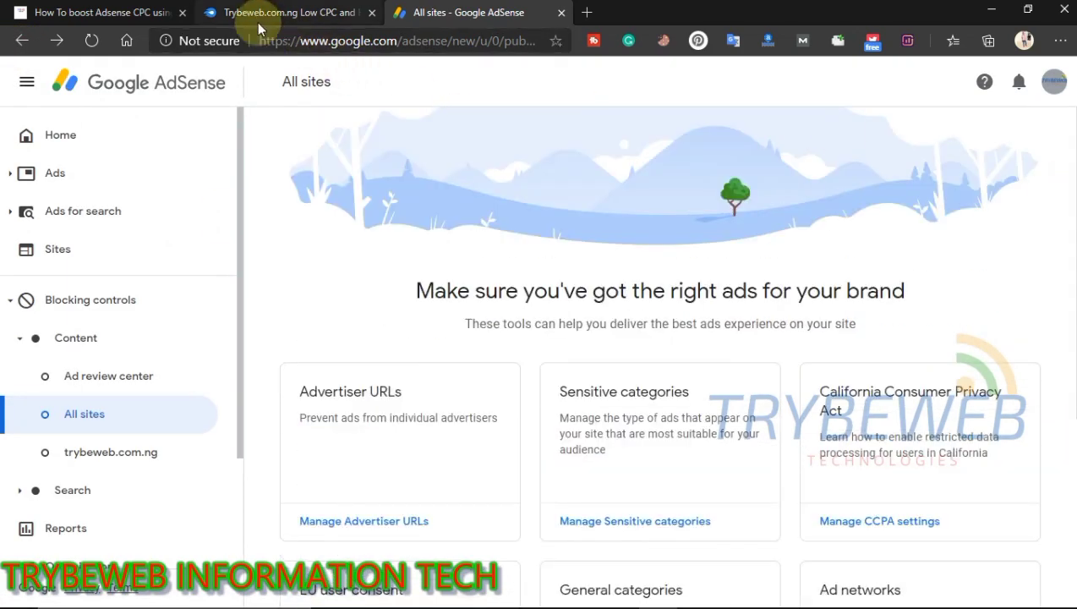
Switch to the AdSense CPC article in the browser and open the Trybeweb home page from its site logo
click(115, 12)
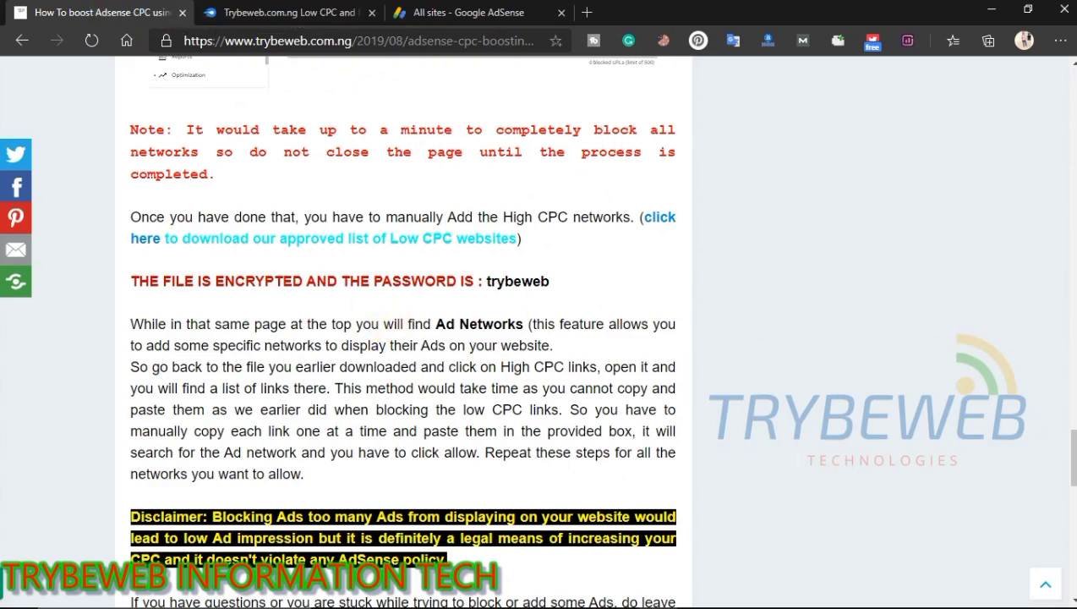
scroll(1072, 497, up, 6)
drag(1072, 408, 1058, 34)
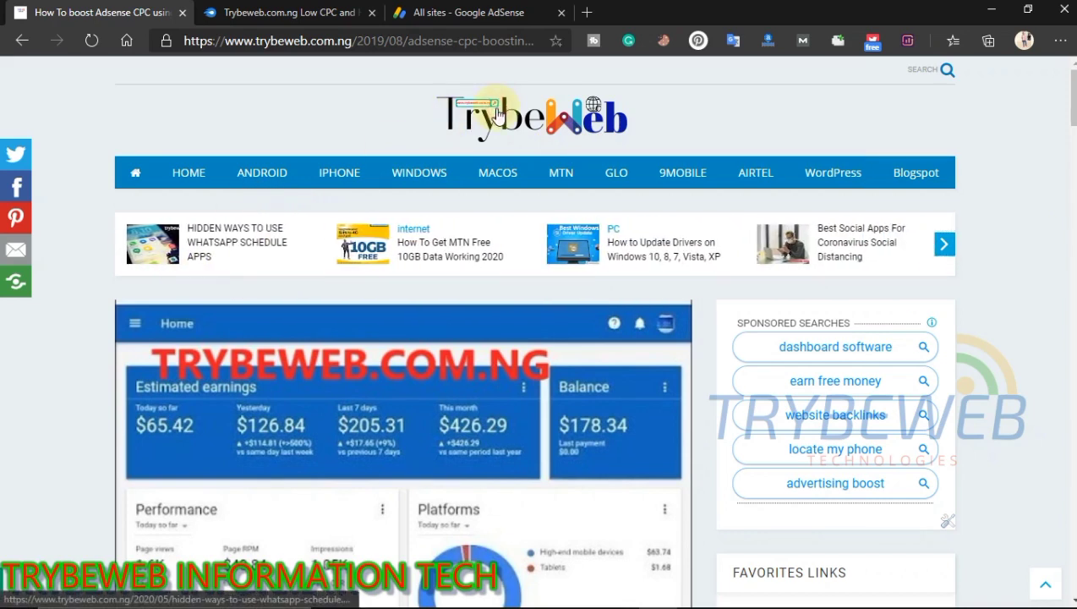
click(546, 118)
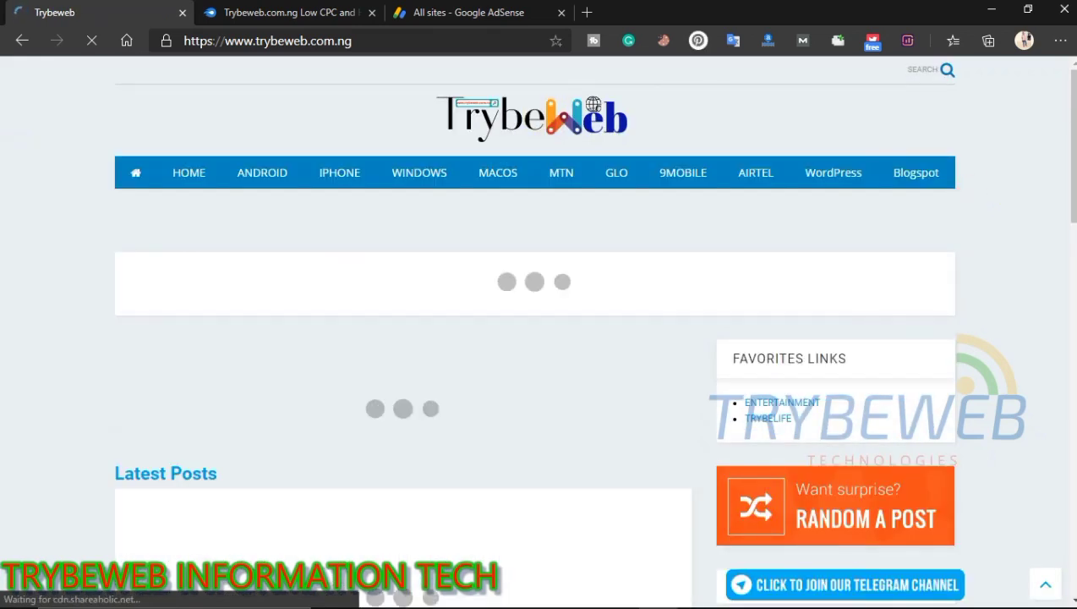
Examine the ads shown across the Trybeweb home page, from the header down to the footer
scroll(1072, 162, down, 1)
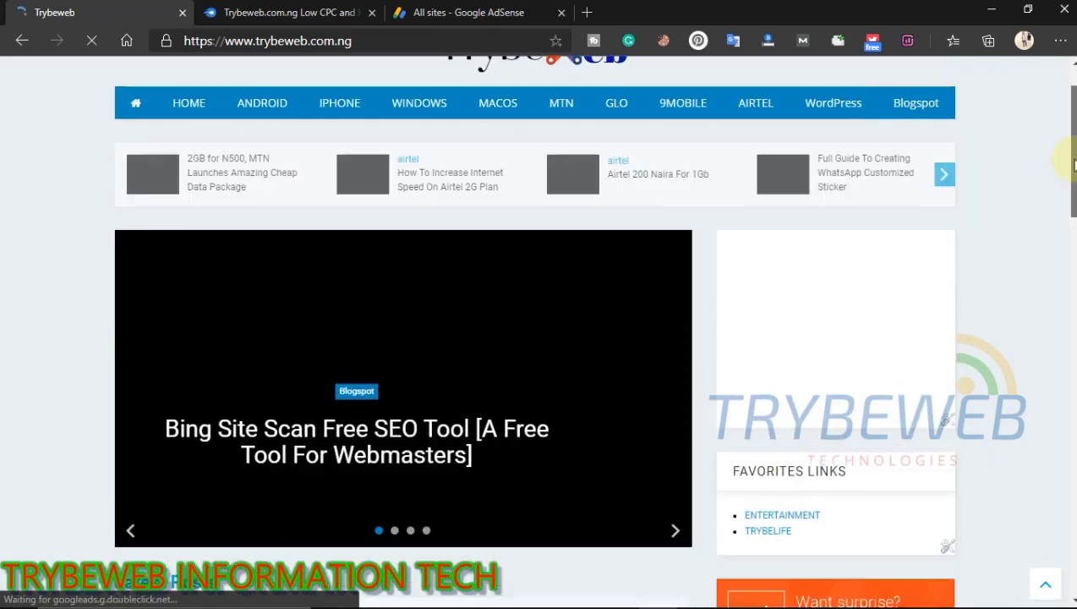
scroll(1069, 91, up, 1)
scroll(1067, 91, down, 4)
scroll(845, 313, down, 6)
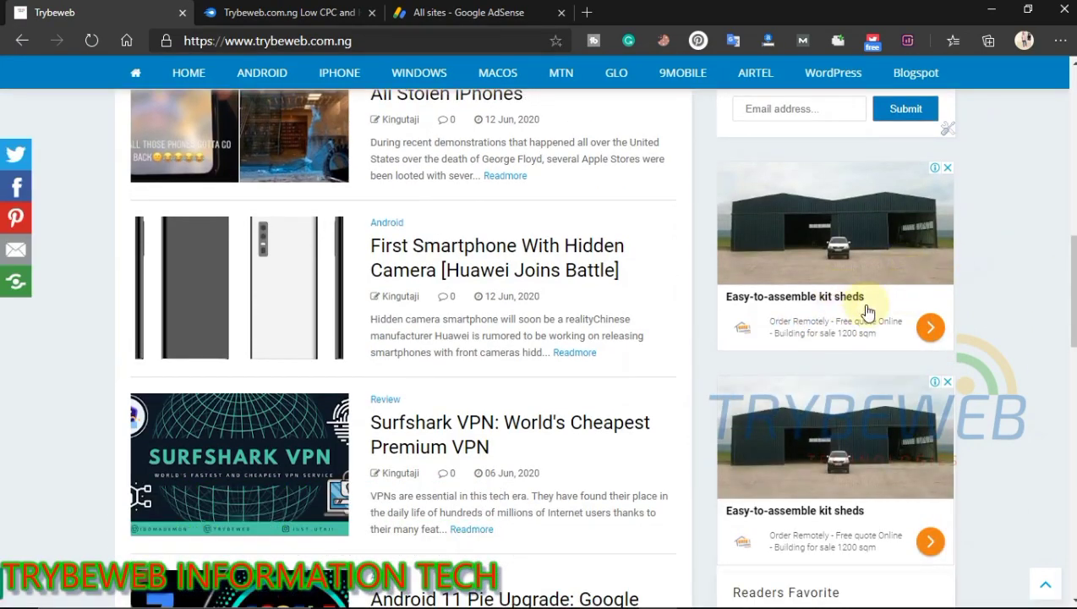
scroll(824, 304, down, 3)
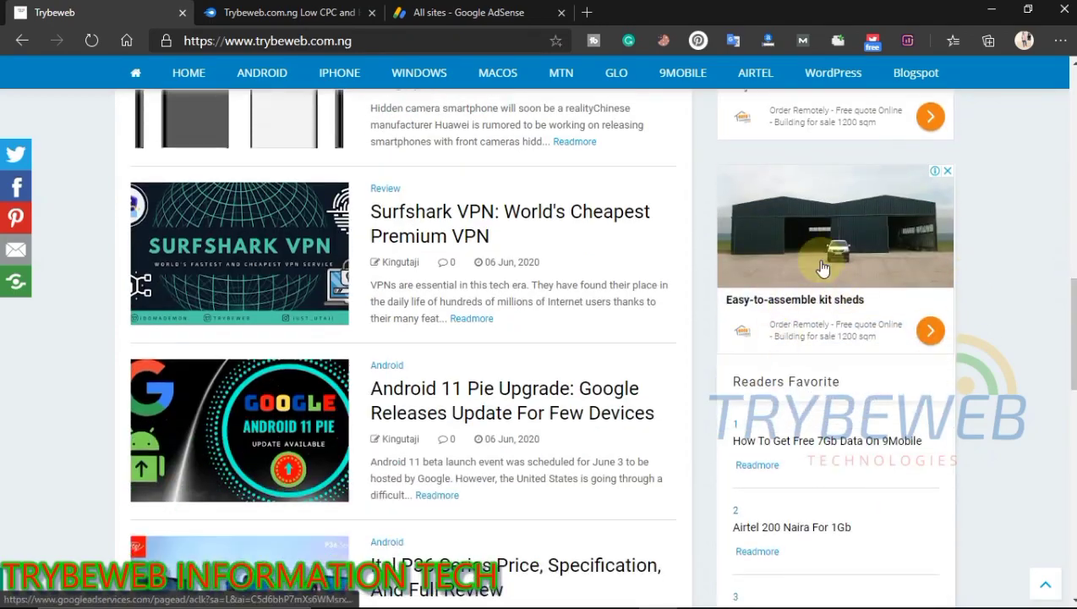
scroll(1062, 362, down, 15)
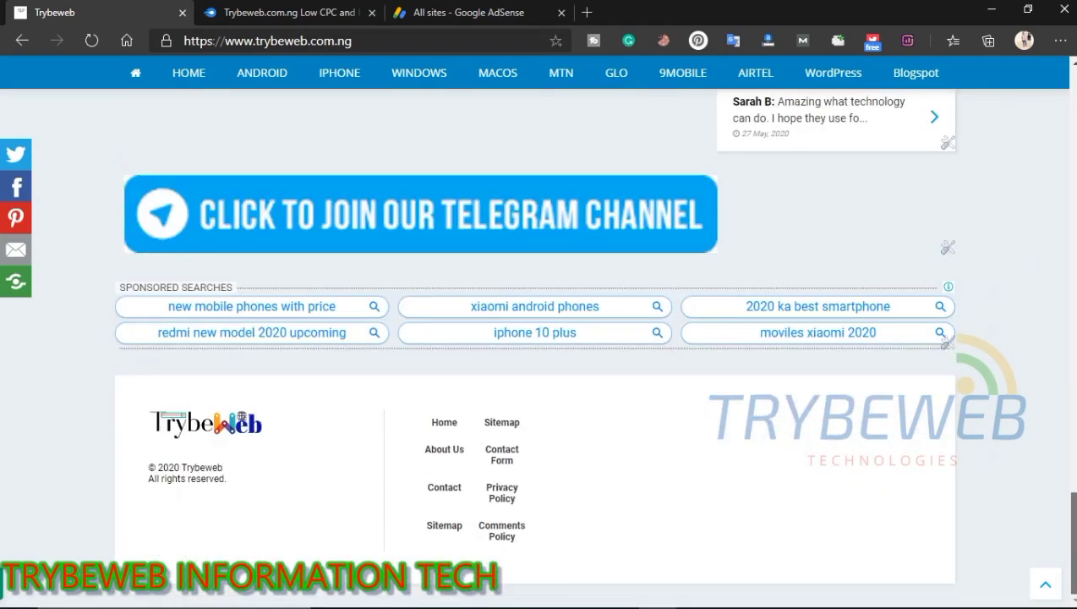
drag(1071, 541, 1024, 107)
scroll(1025, 169, down, 5)
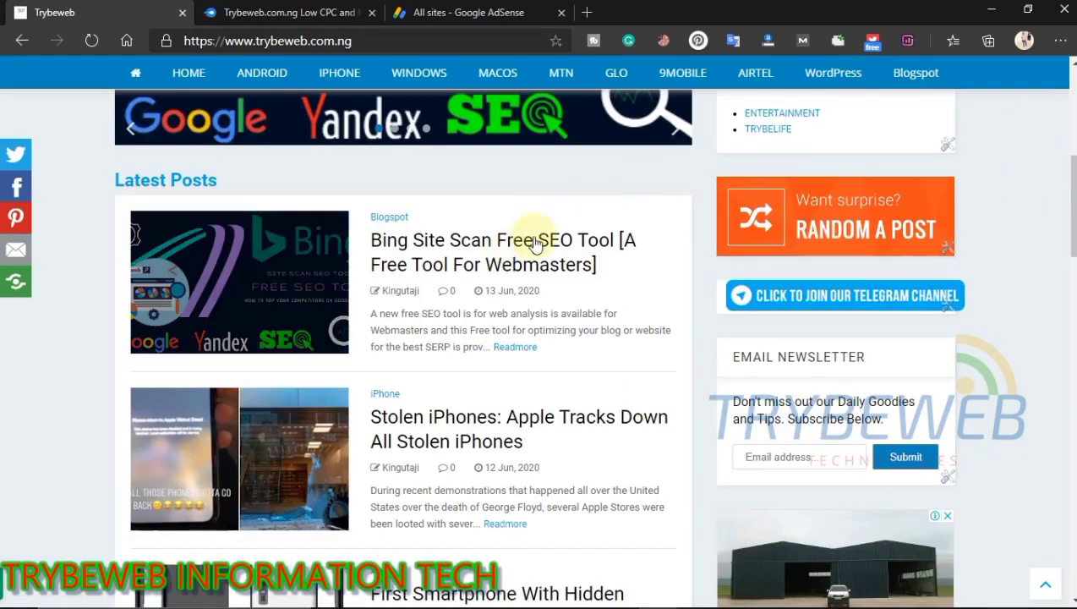
Open the Bing Site Scan Free SEO Tool article and examine the ads placed throughout it
click(501, 245)
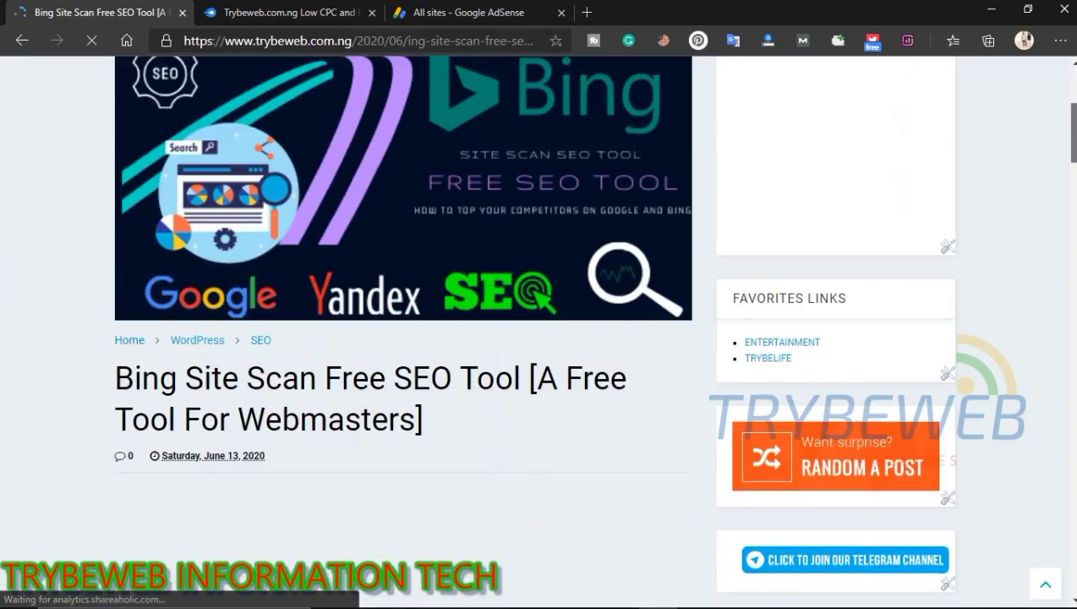
scroll(403, 338, down, 4)
mouse_move(1073, 170)
mouse_down()
mouse_move(1074, 85)
mouse_move(1060, 164)
mouse_move(1071, 178)
mouse_up()
scroll(946, 272, down, 4)
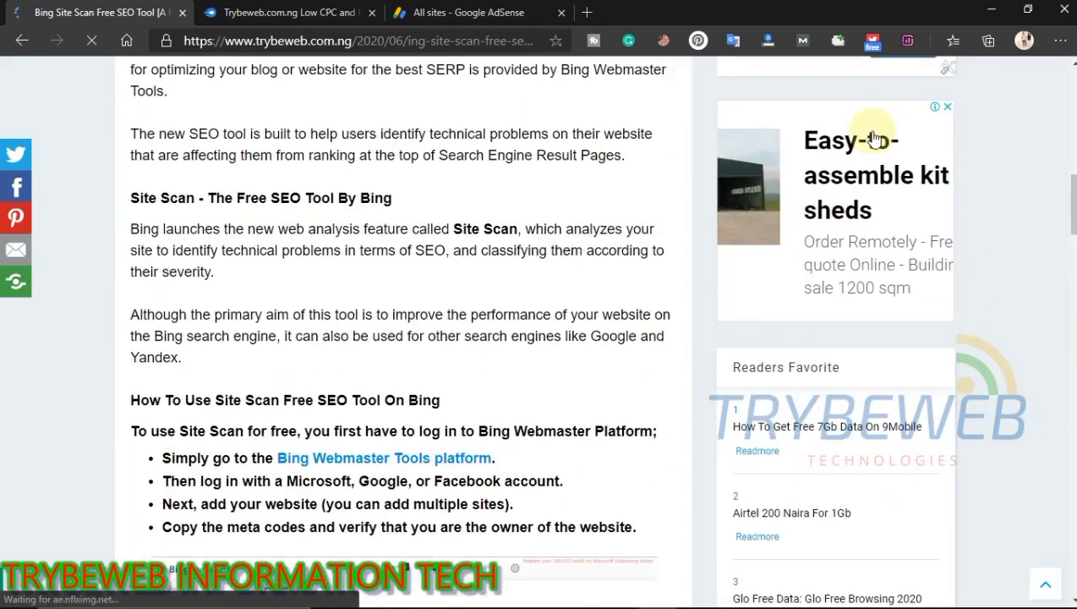
scroll(933, 133, down, 12)
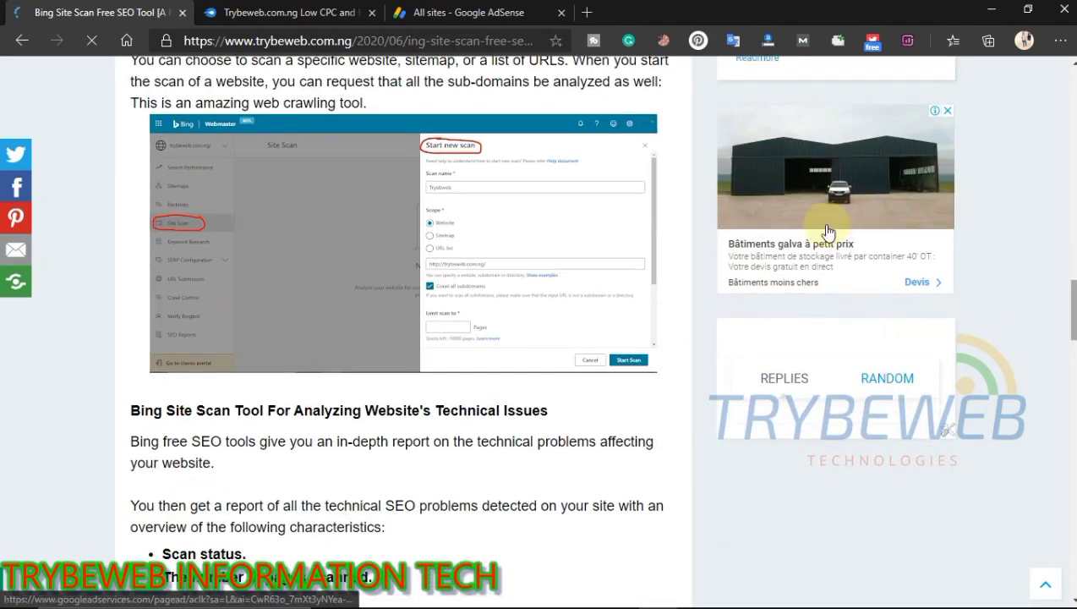
scroll(827, 232, down, 12)
drag(1072, 444, 1019, 116)
scroll(1020, 116, down, 5)
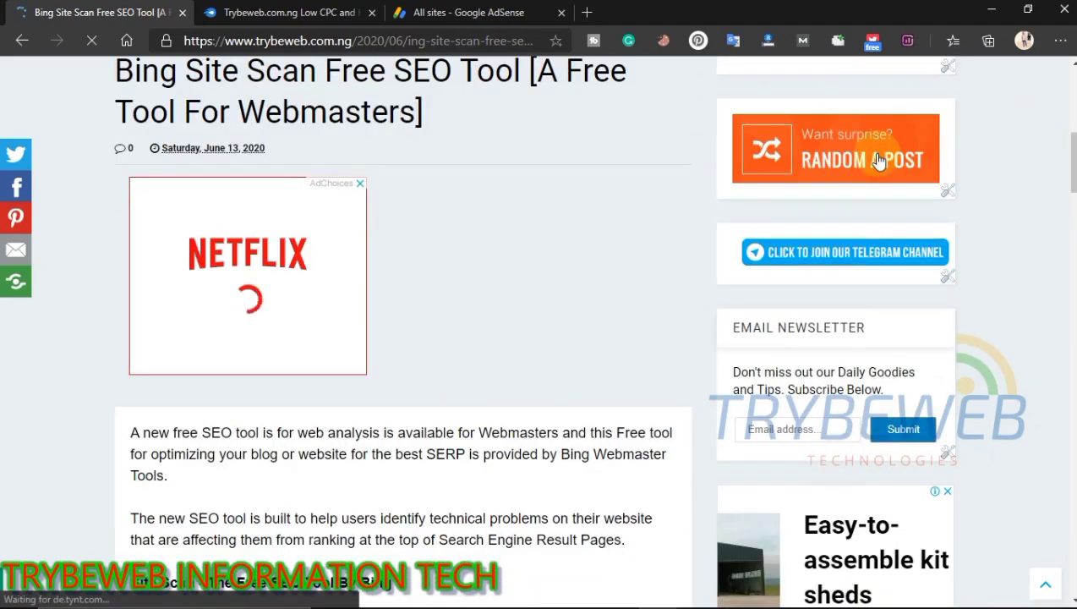
Open a random post and look over the ads on it
drag(1071, 185, 1057, 71)
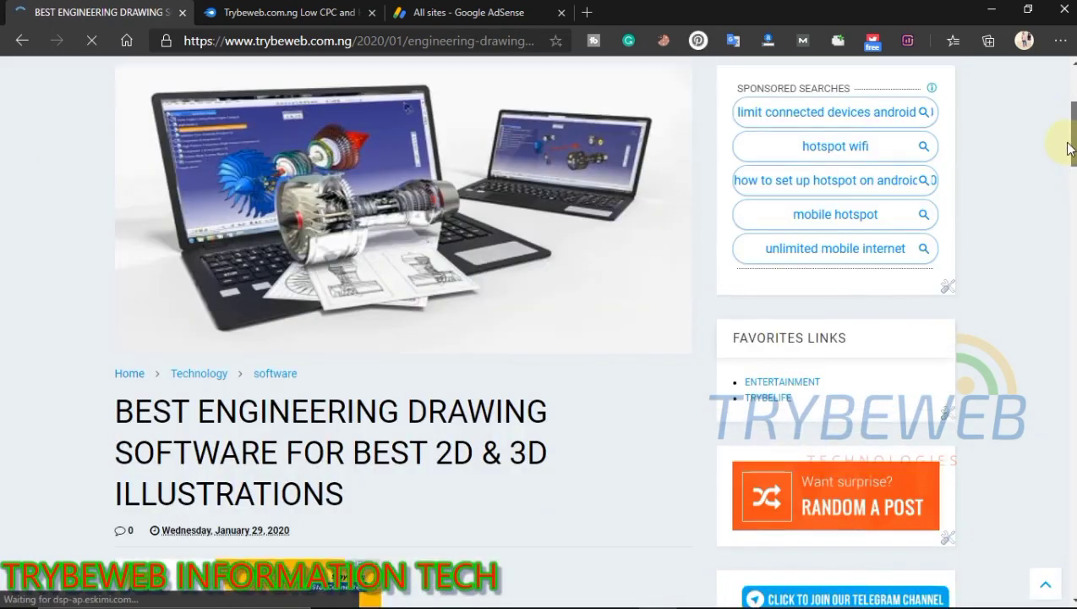
drag(1072, 164, 408, 283)
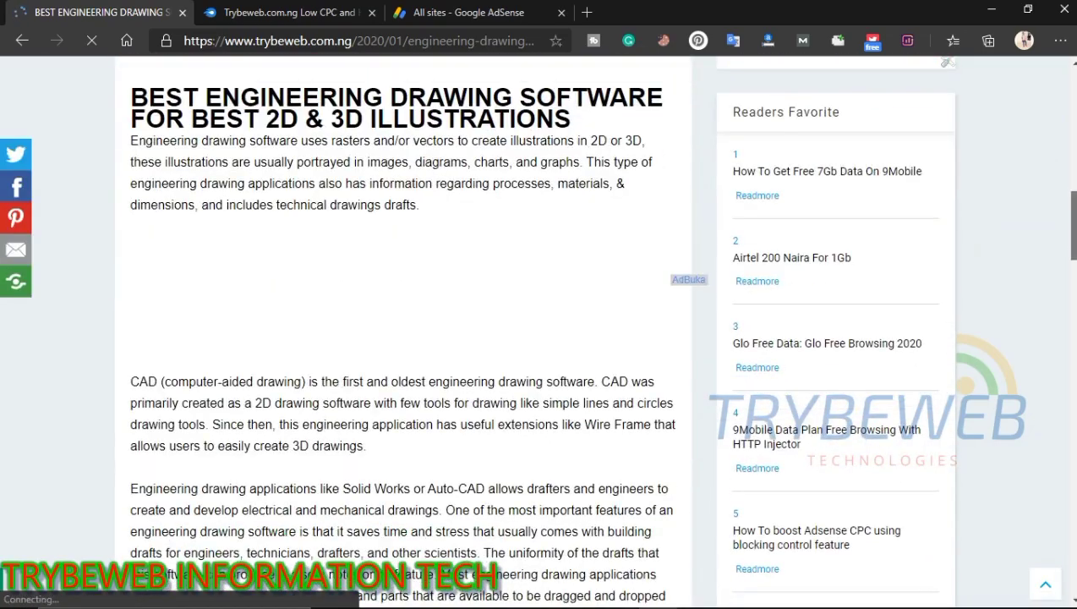
drag(1072, 221, 980, 103)
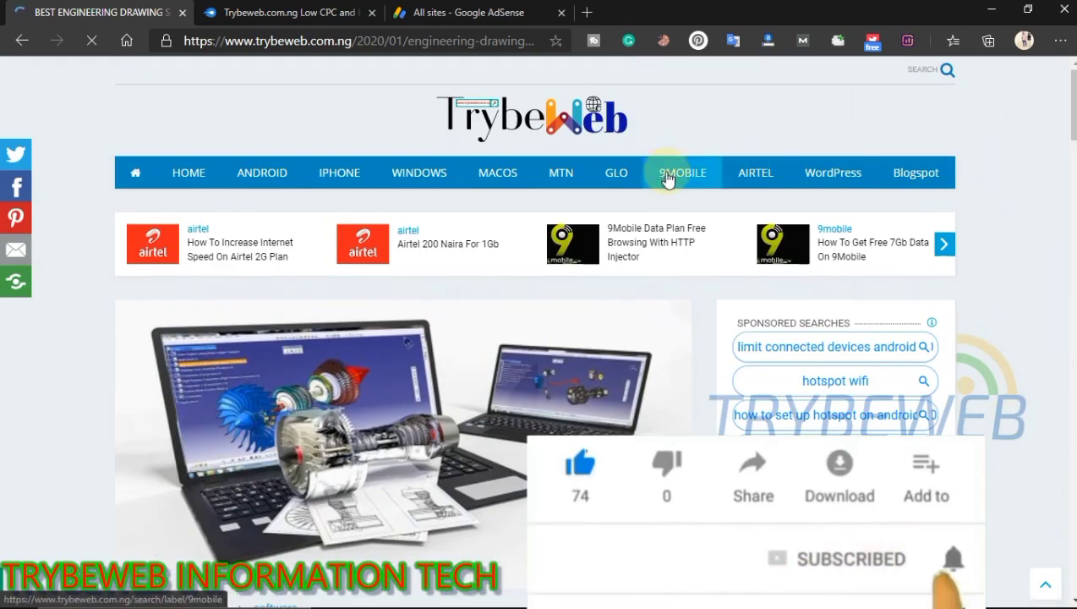
Leaf through the featured posts, and open the First Smartphone With Hidden Camera article from the Android category
click(943, 244)
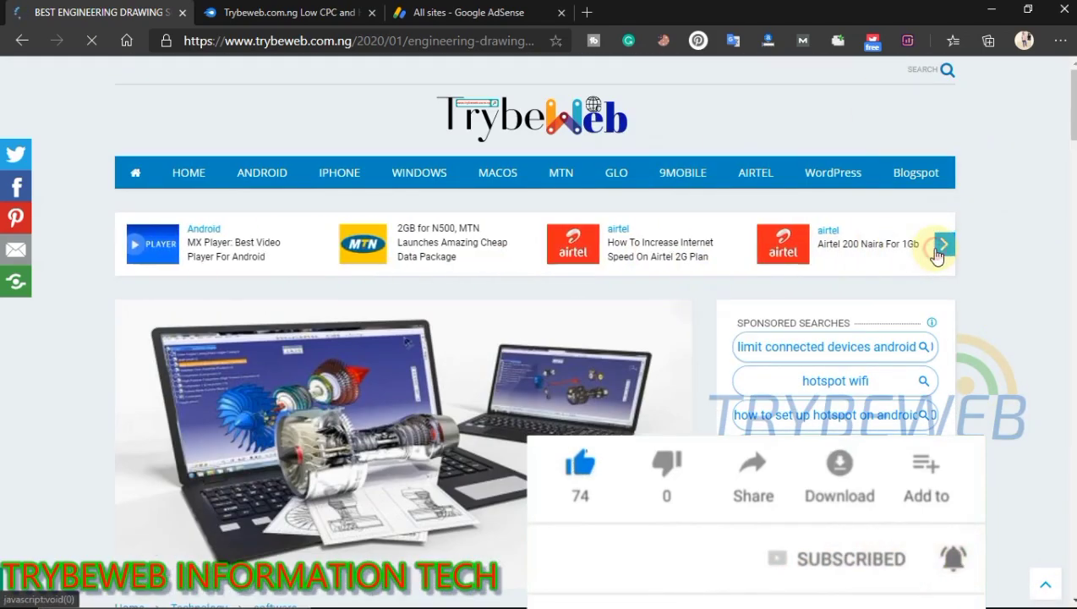
click(940, 247)
click(940, 247)
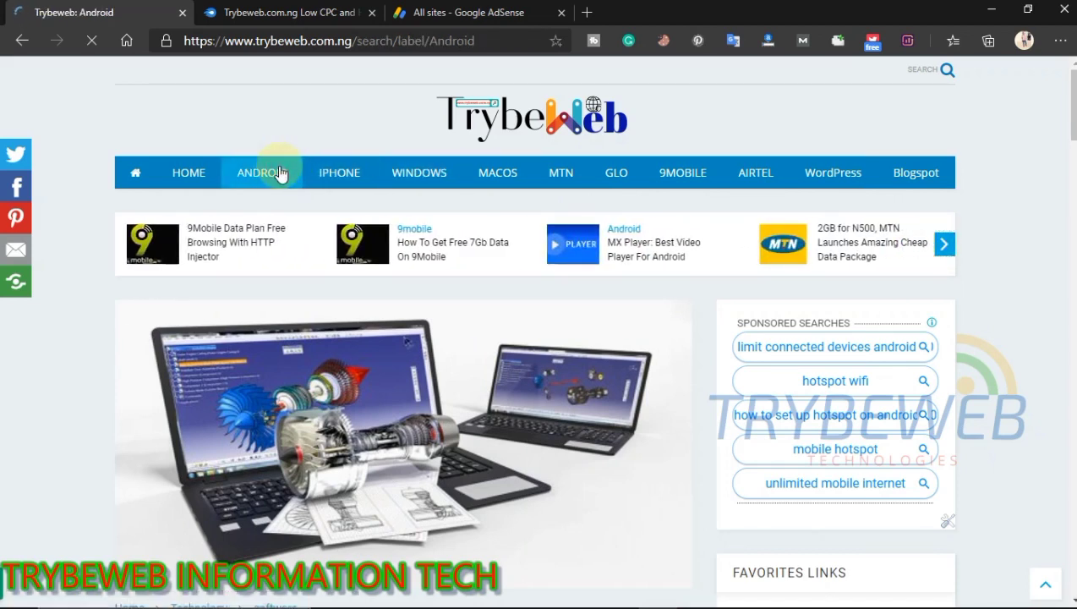
scroll(1007, 169, down, 3)
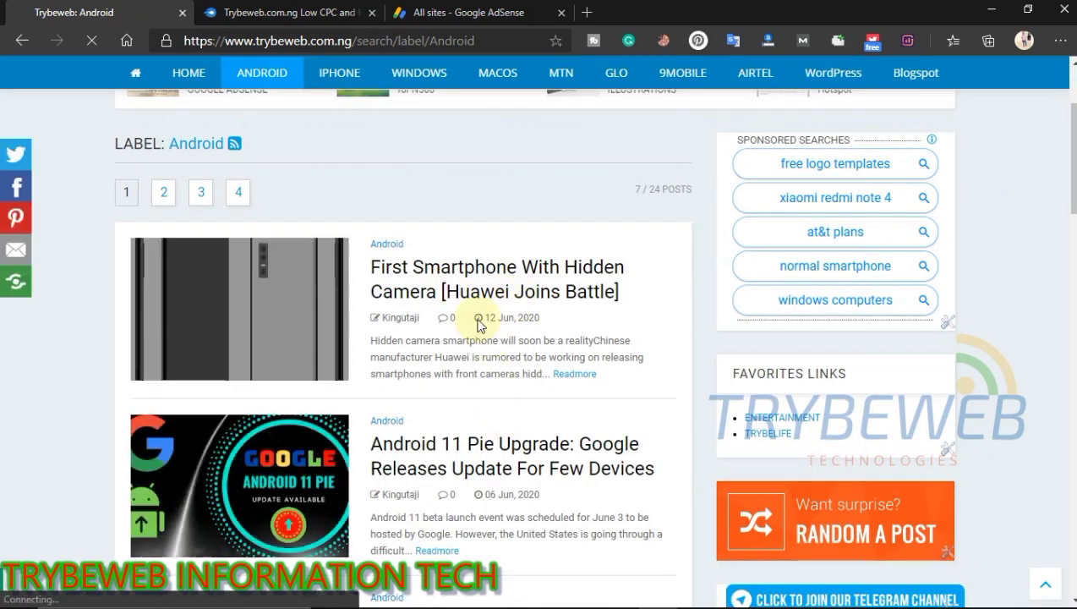
click(472, 298)
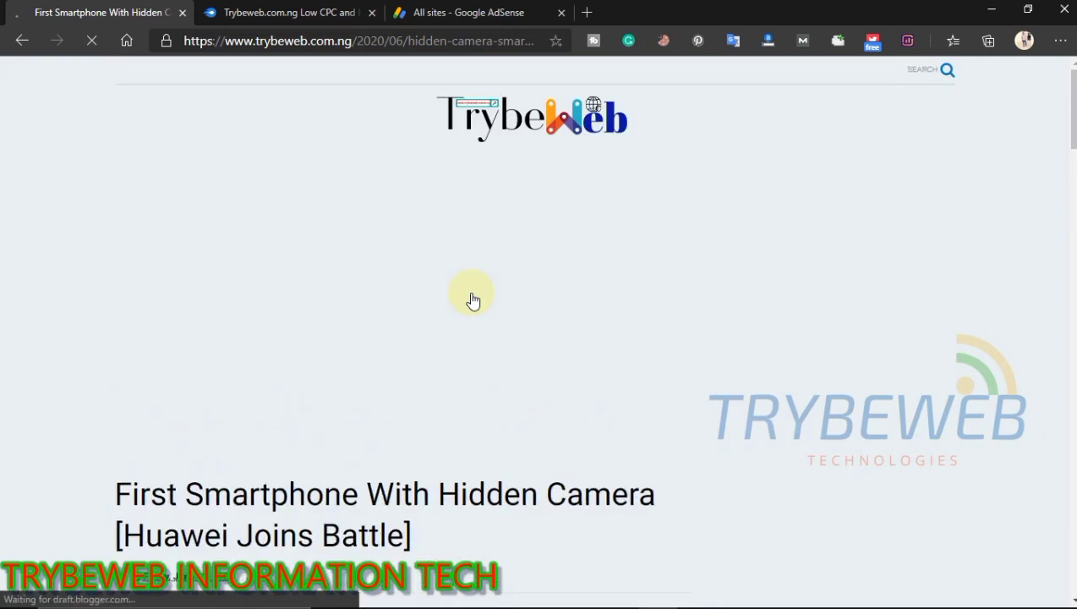